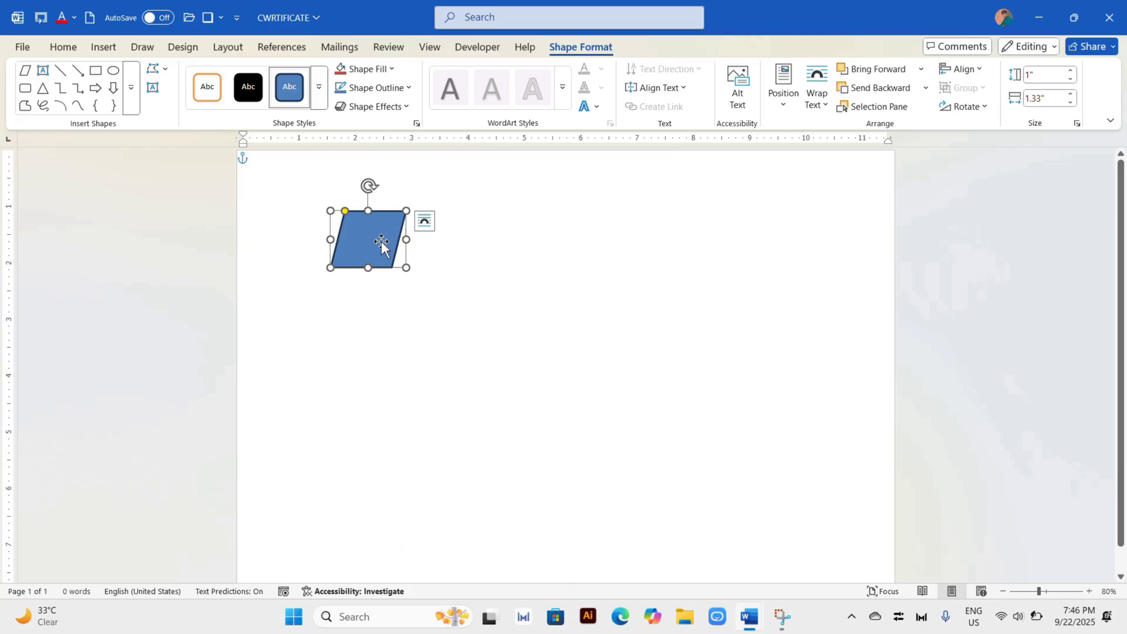
Step: Enlarge the parallelogram to about 1.62" by 4.82" and place it in the page's top-left corner
drag(382, 241, 468, 257)
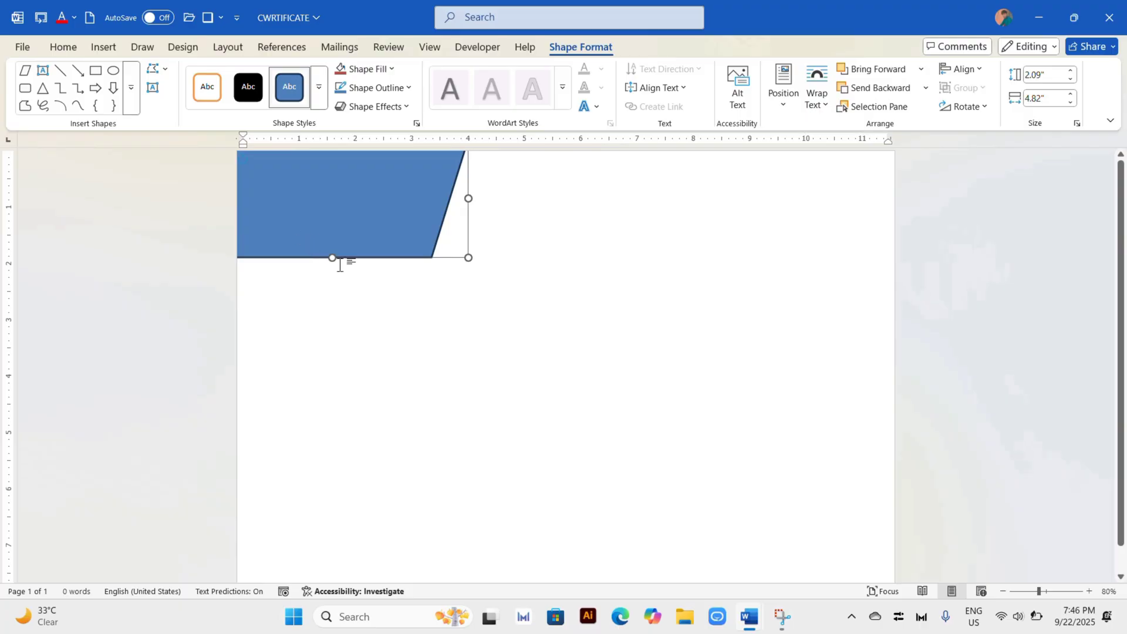
drag(333, 258, 330, 230)
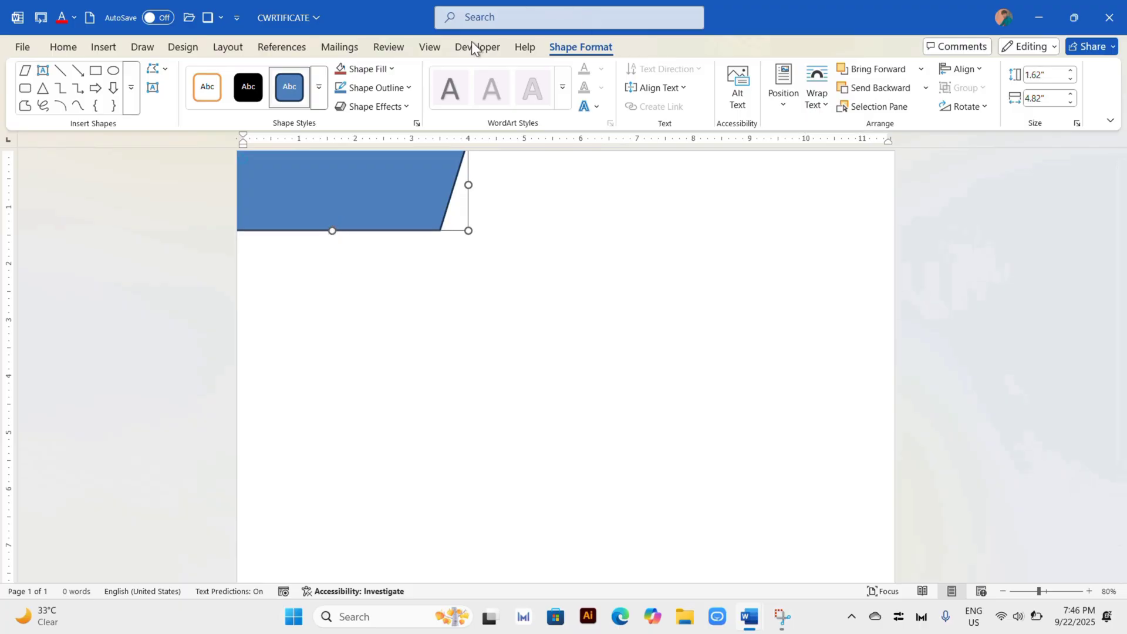
Step: Remove the parallelogram's outline and fill it with the darkest black shade of the theme colors
click(413, 88)
click(380, 335)
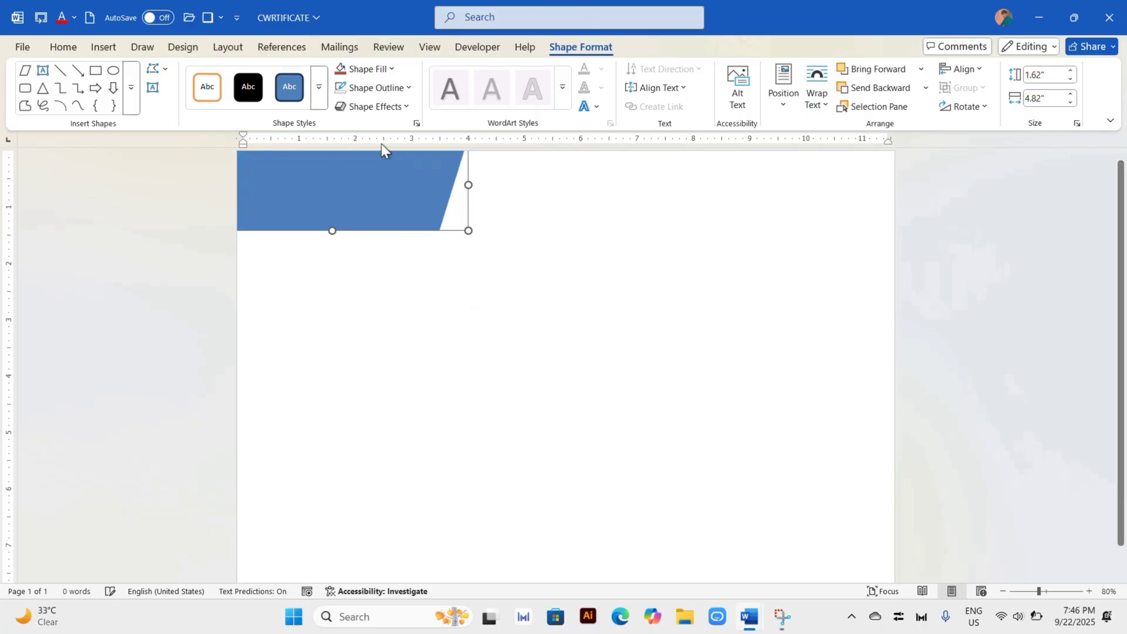
click(383, 69)
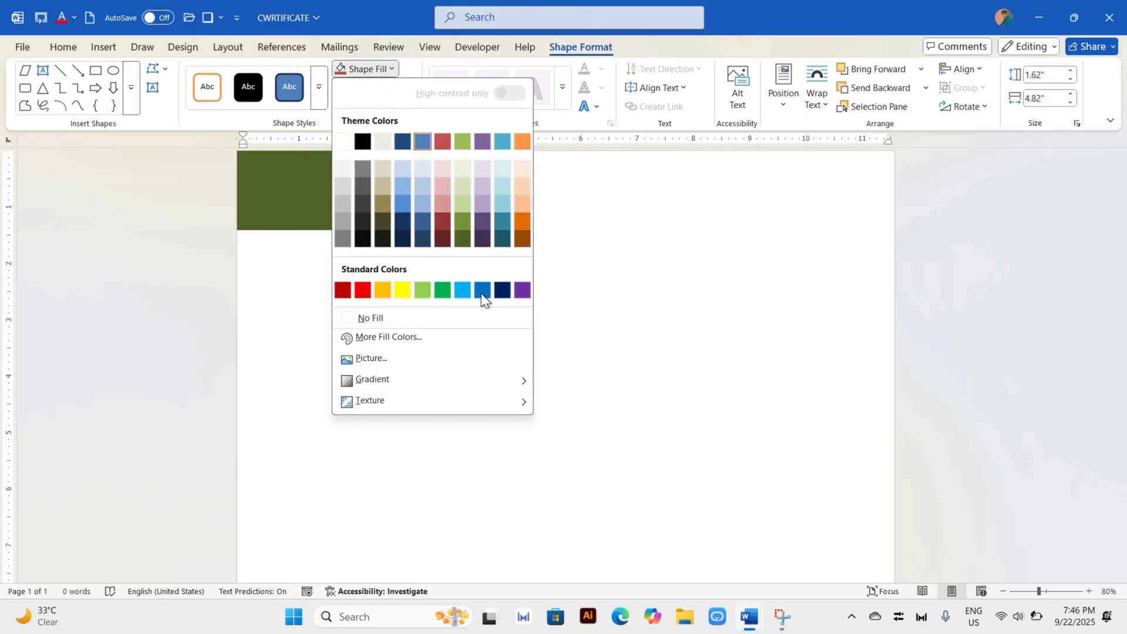
click(369, 241)
click(403, 235)
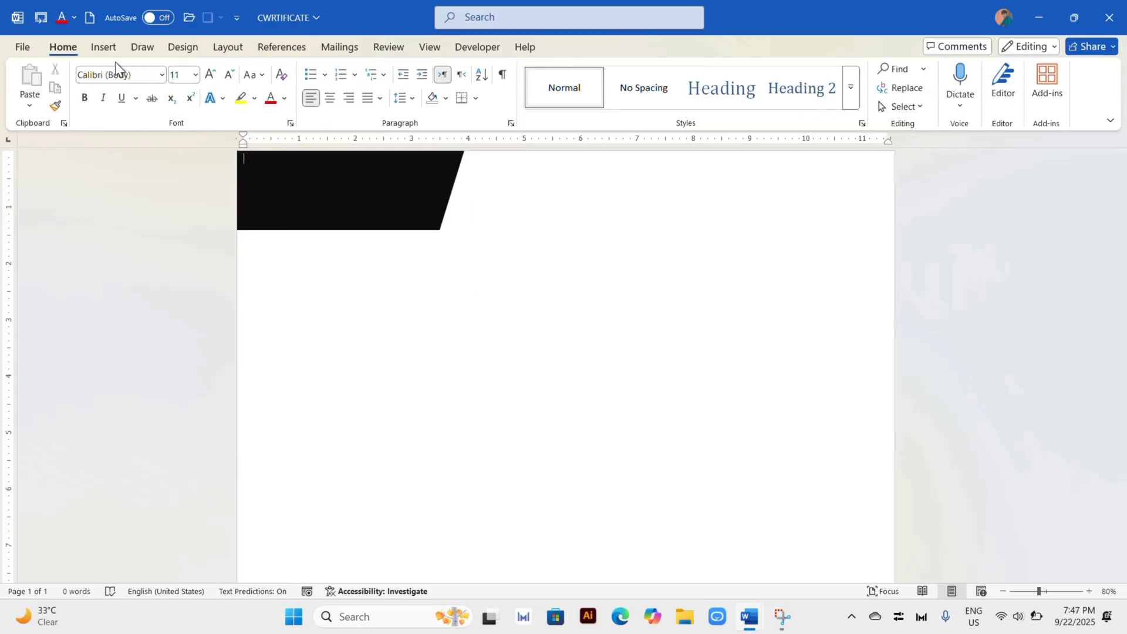
Step: Insert a 1" right triangle over the black parallelogram
click(104, 48)
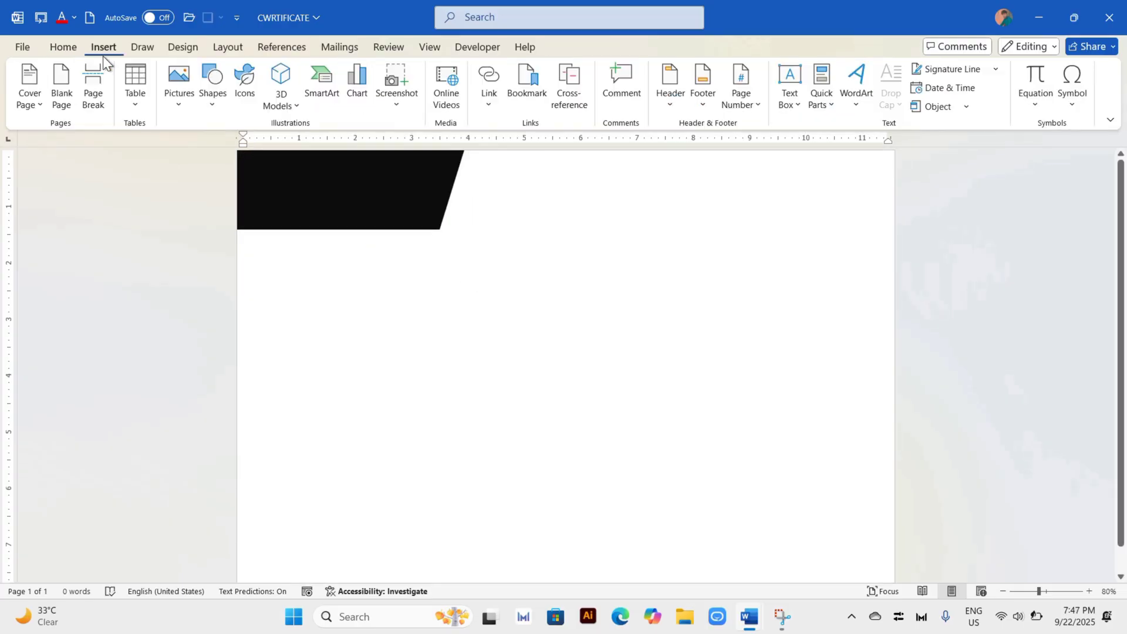
click(218, 106)
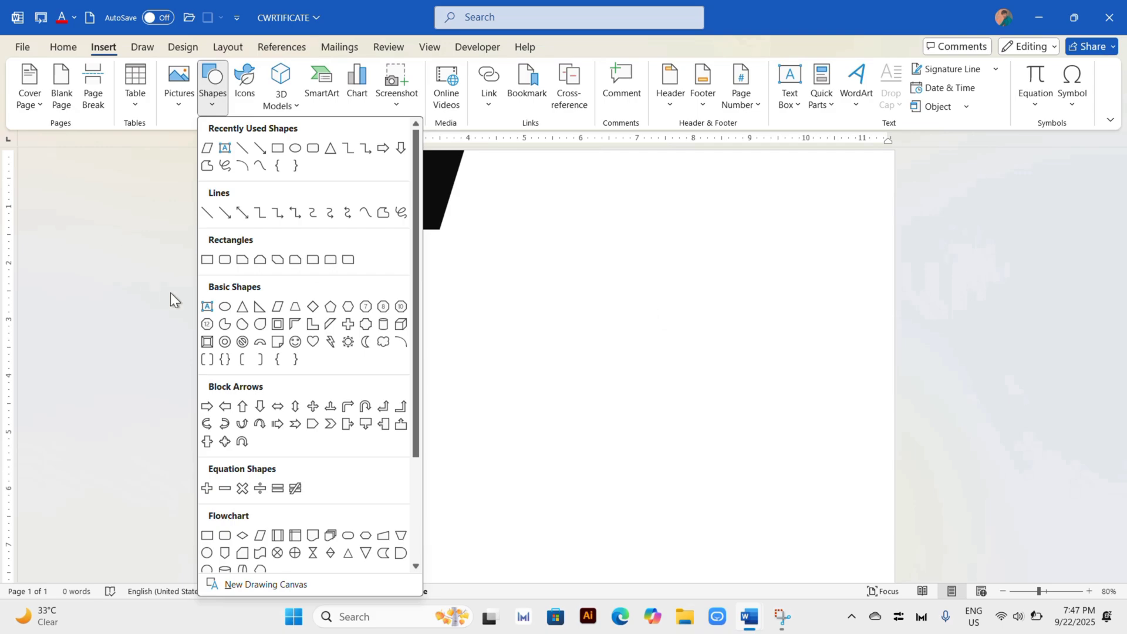
click(260, 306)
click(266, 152)
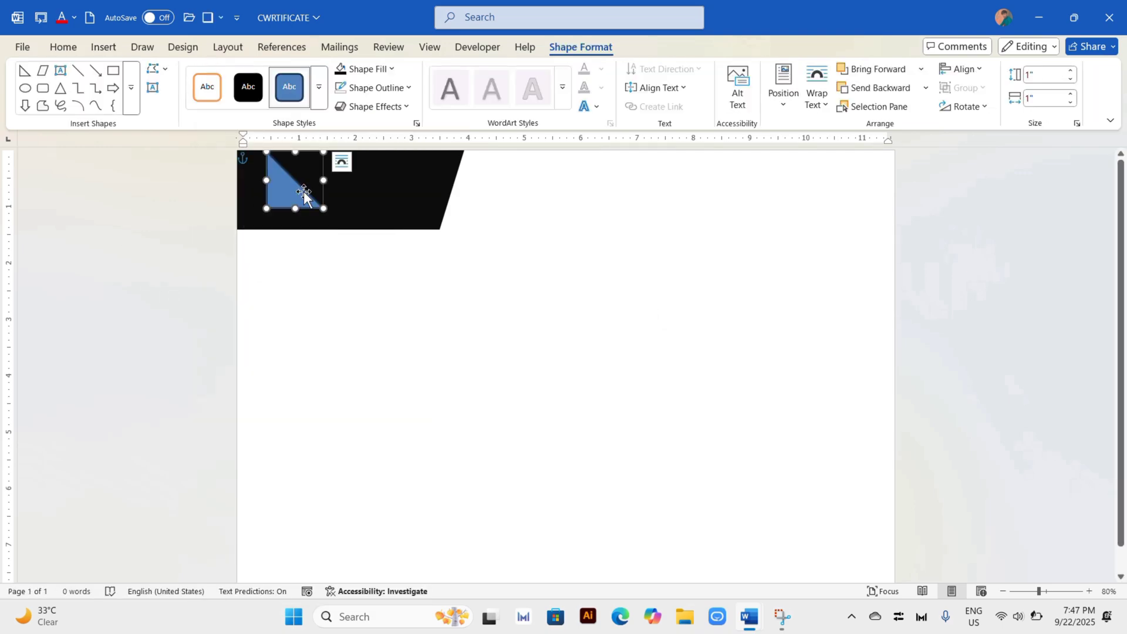
Step: Fit the right triangle into the page's top-left corner at about 2.74" square, rotated so its right angle sits in the corner
drag(291, 195, 283, 342)
drag(289, 279, 370, 325)
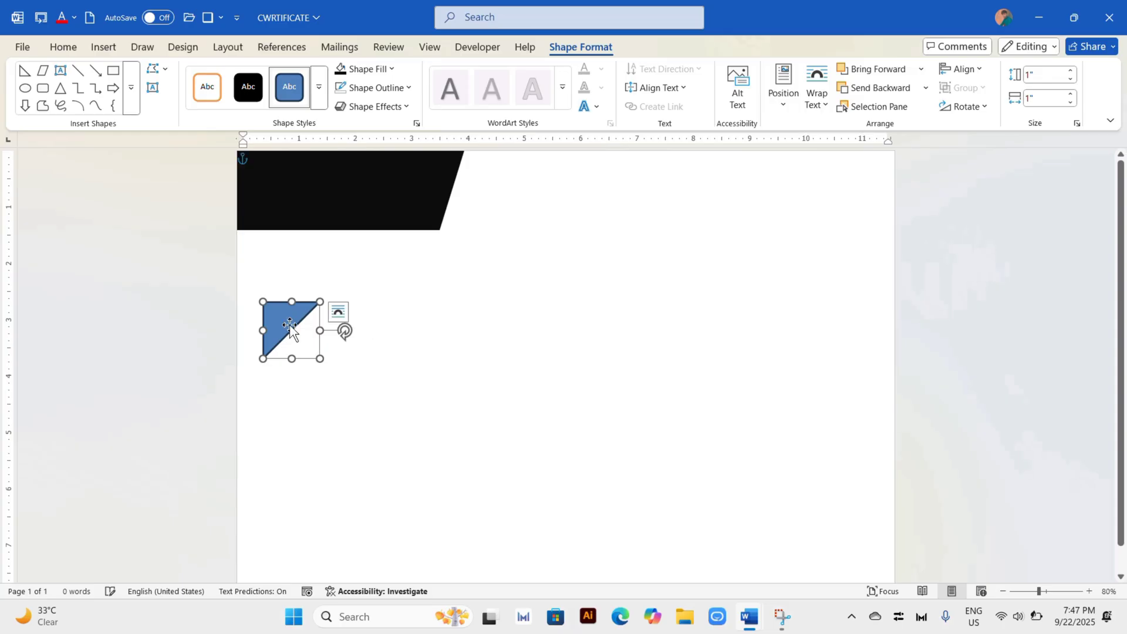
drag(289, 325, 411, 414)
drag(312, 306, 272, 187)
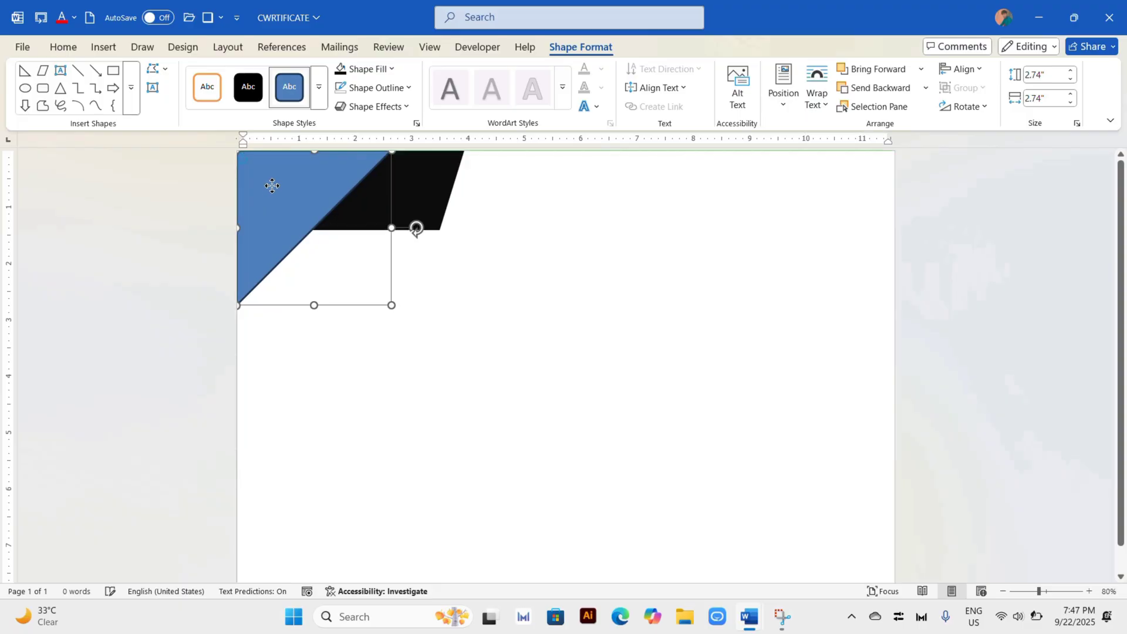
Step: Narrow the black parallelogram to about 3.81" and reshape its slanted edge to run parallel to the triangle's diagonal
click(418, 196)
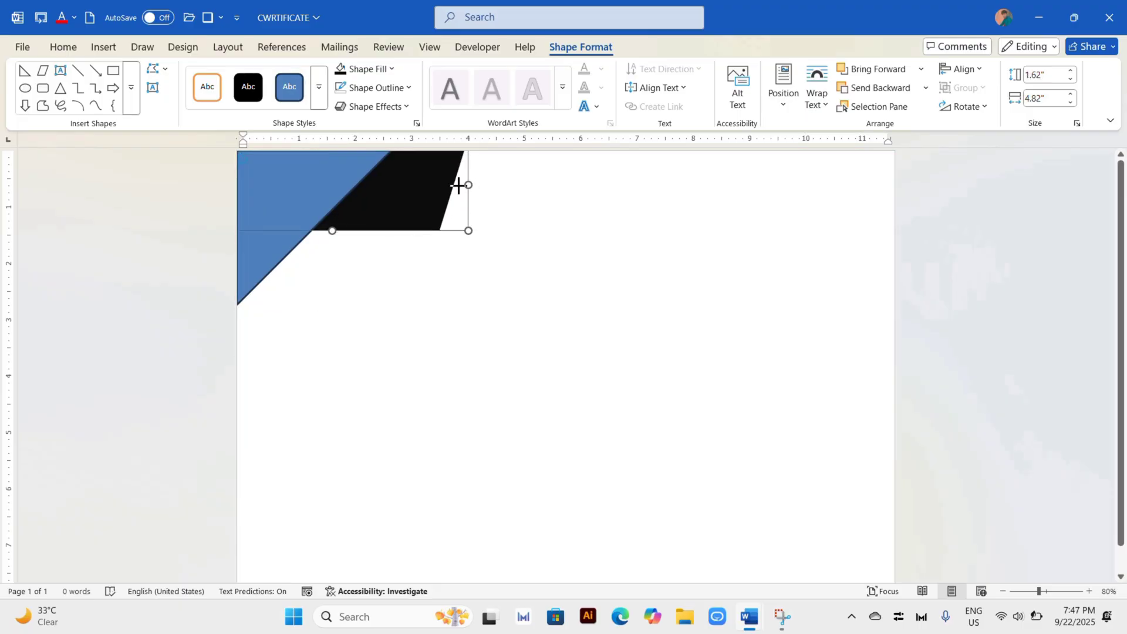
drag(458, 185, 411, 184)
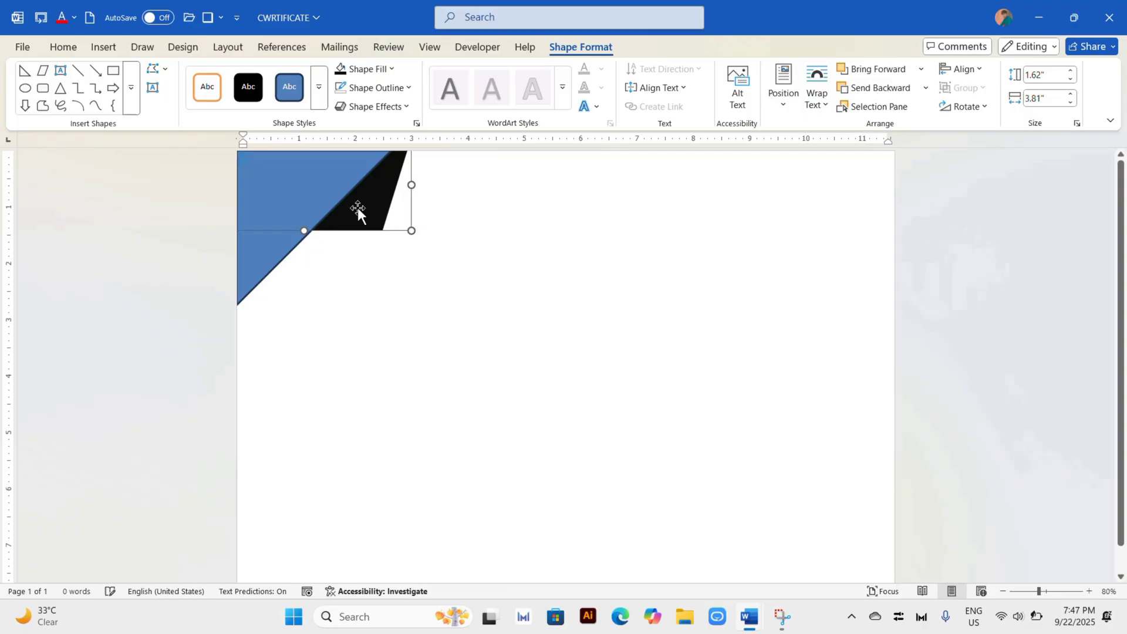
right_click(358, 207)
click(387, 343)
drag(379, 229, 322, 230)
Step: Nudge the black parallelogram to the right so it forms a diagonal band beside the triangle
click(436, 189)
key(Right)
key(Right)
key(Right)
key(Right)
key(Right)
key(Right)
key(Right)
key(Right)
key(Right)
key(Right)
key(Right)
key(Right)
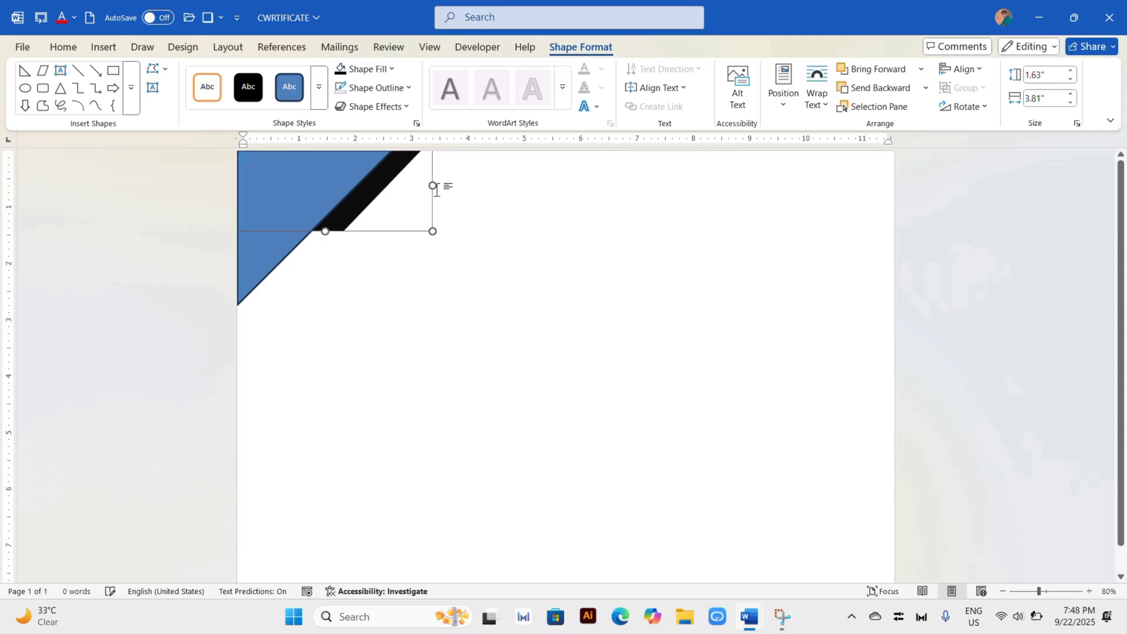
click(437, 189)
Step: Remove the right triangle's outline and fill it with the standard golden orange color
click(329, 194)
click(376, 87)
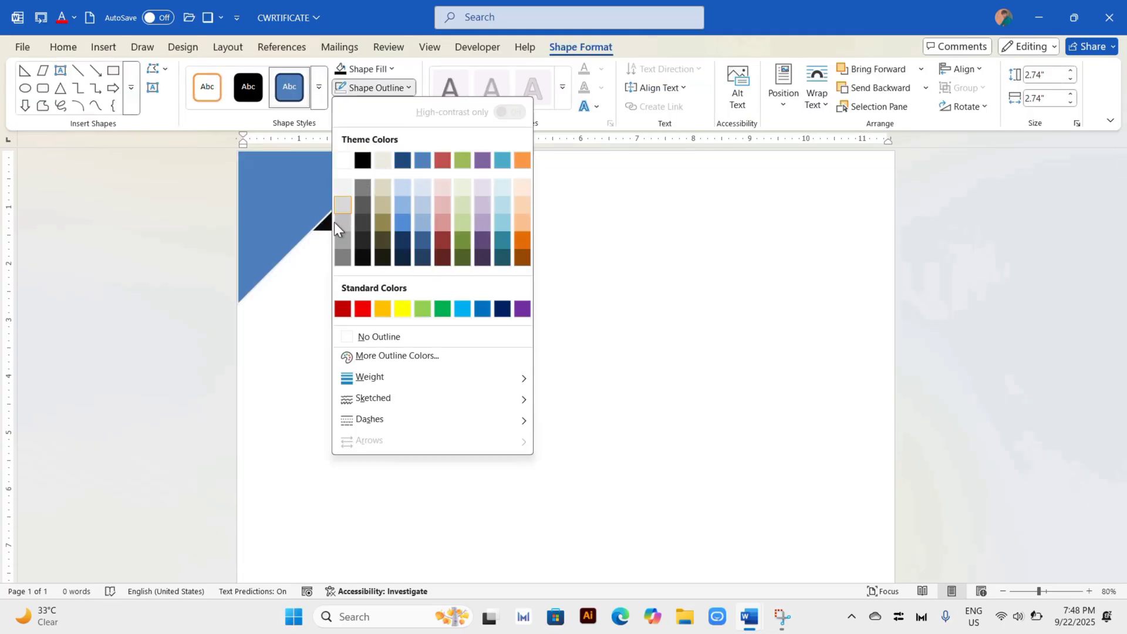
click(344, 337)
click(392, 69)
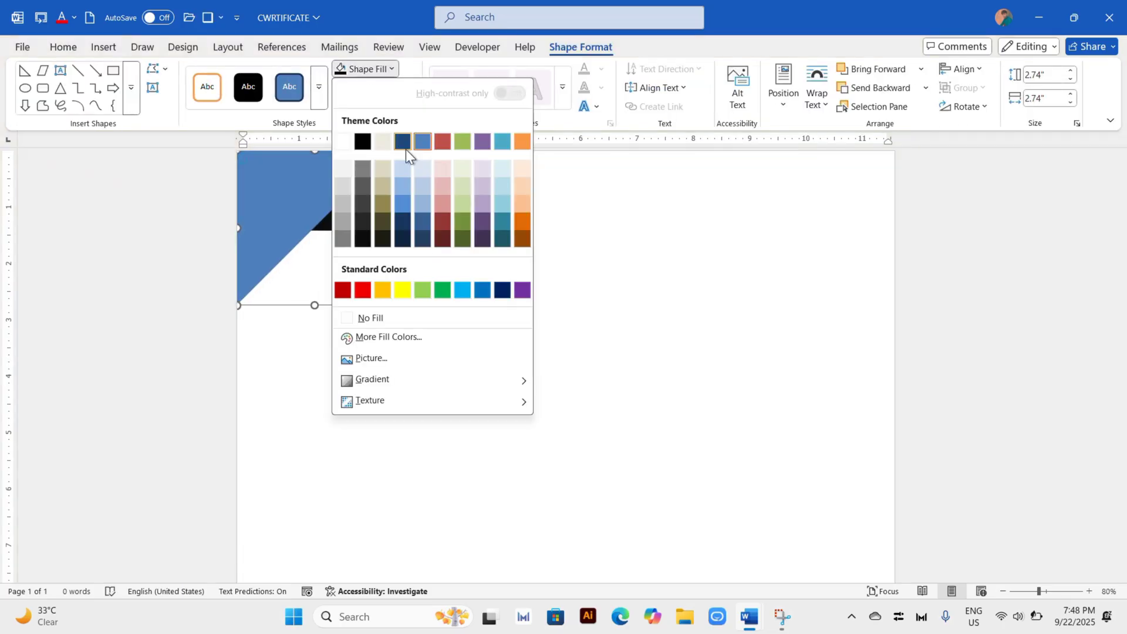
click(383, 290)
Step: Apply the first dark-variation gradient to the golden triangle's fill
click(387, 68)
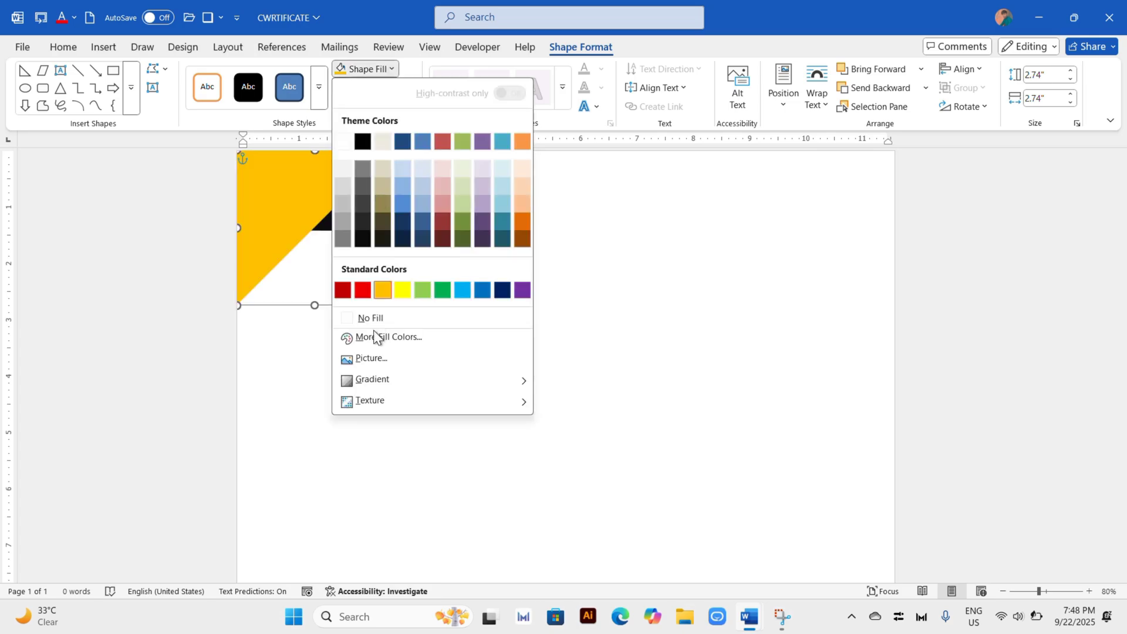
mouse_move(407, 388)
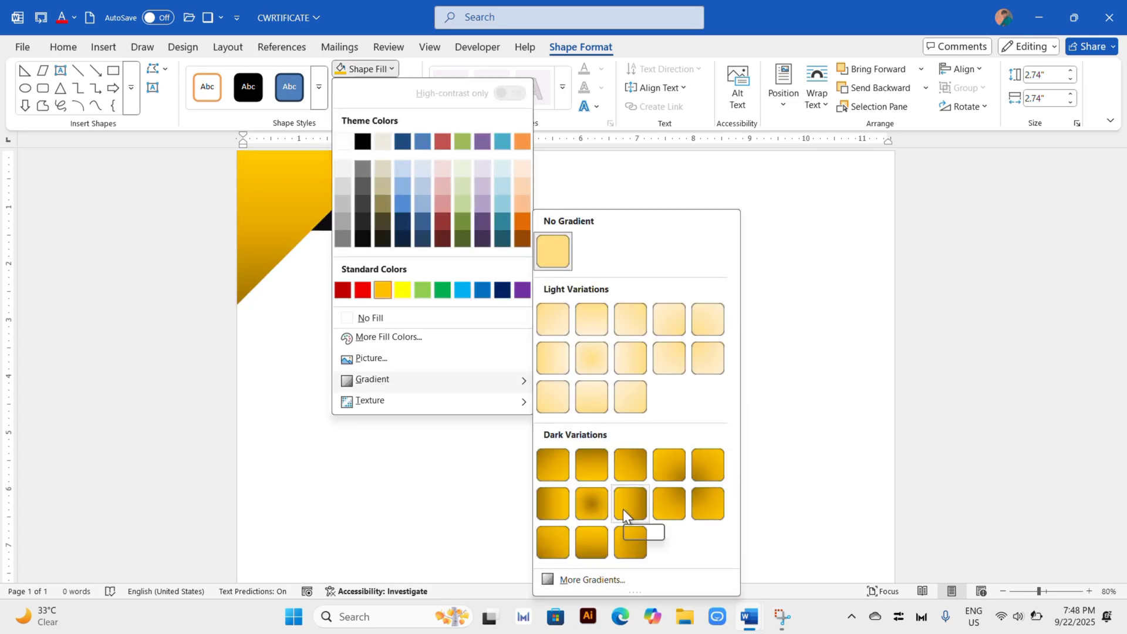
click(565, 463)
click(528, 450)
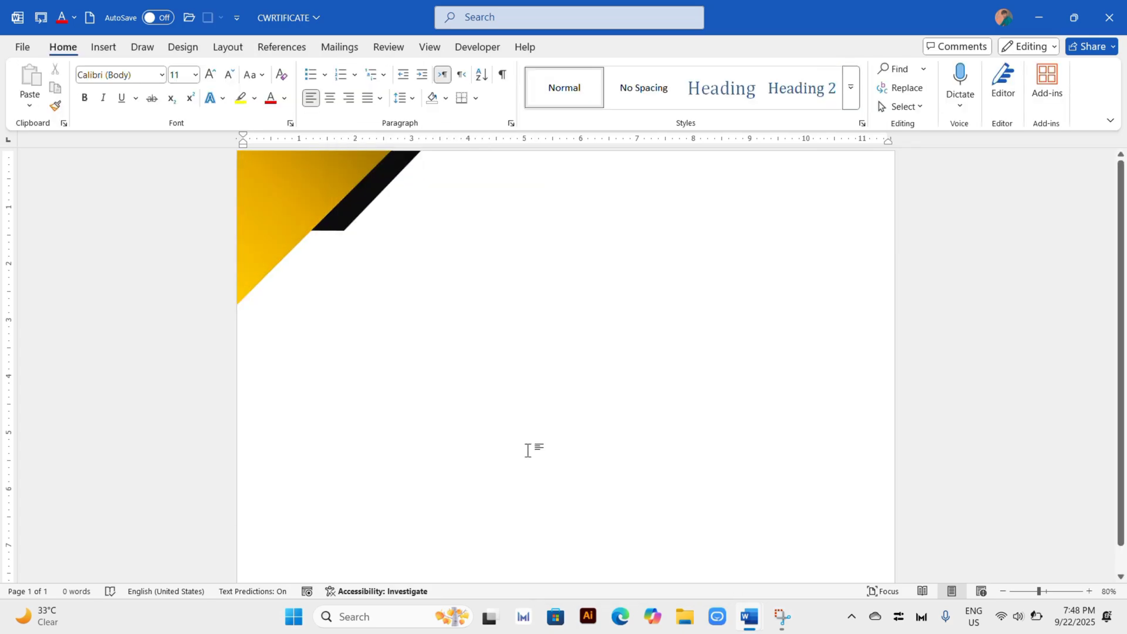
Step: Insert another parallelogram, 1" by 1.33", just below the black band
click(104, 47)
click(213, 88)
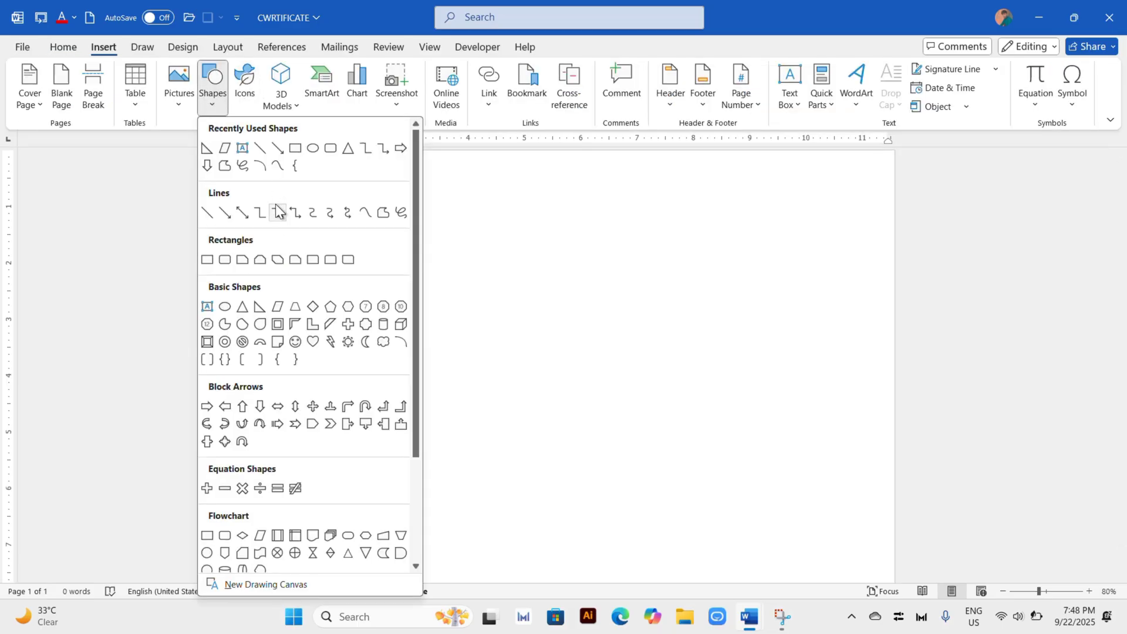
click(225, 148)
click(325, 238)
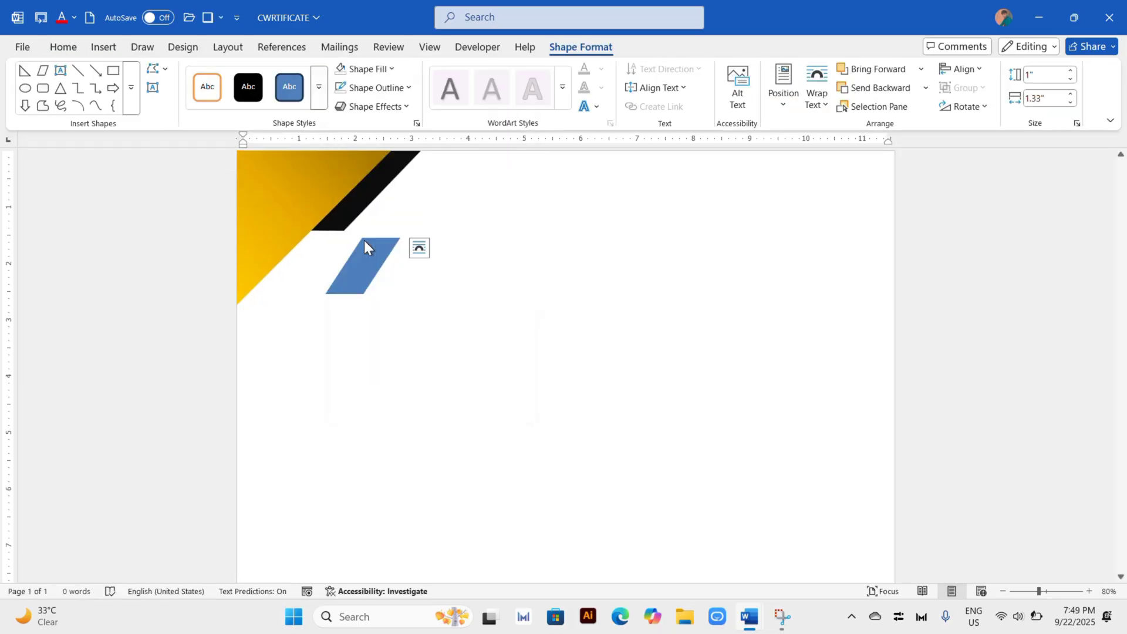
Step: Fit the new parallelogram, filled black and about 1.75" high, over the triangle at the page's left edge, rotated parallel to the diagonal
drag(364, 241, 295, 155)
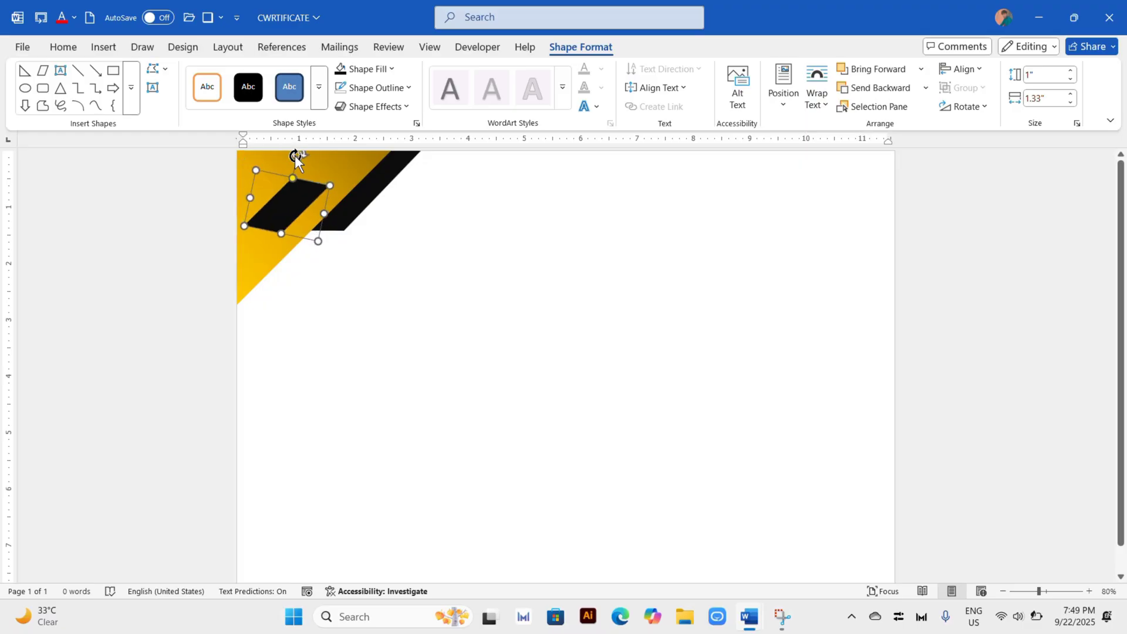
drag(283, 212, 193, 300)
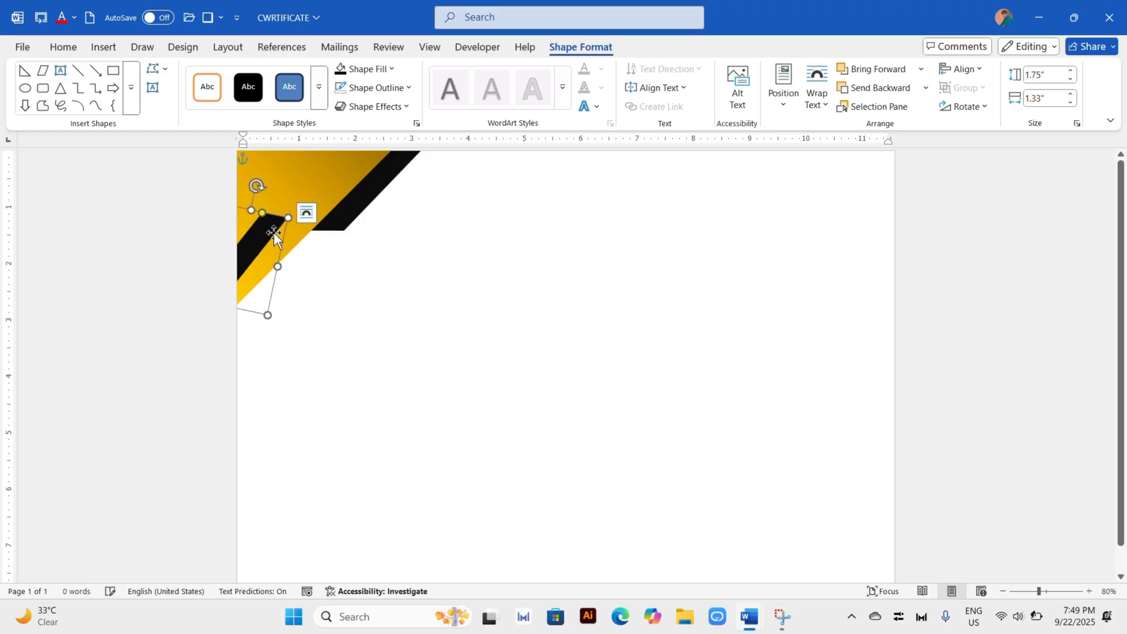
drag(257, 186, 265, 191)
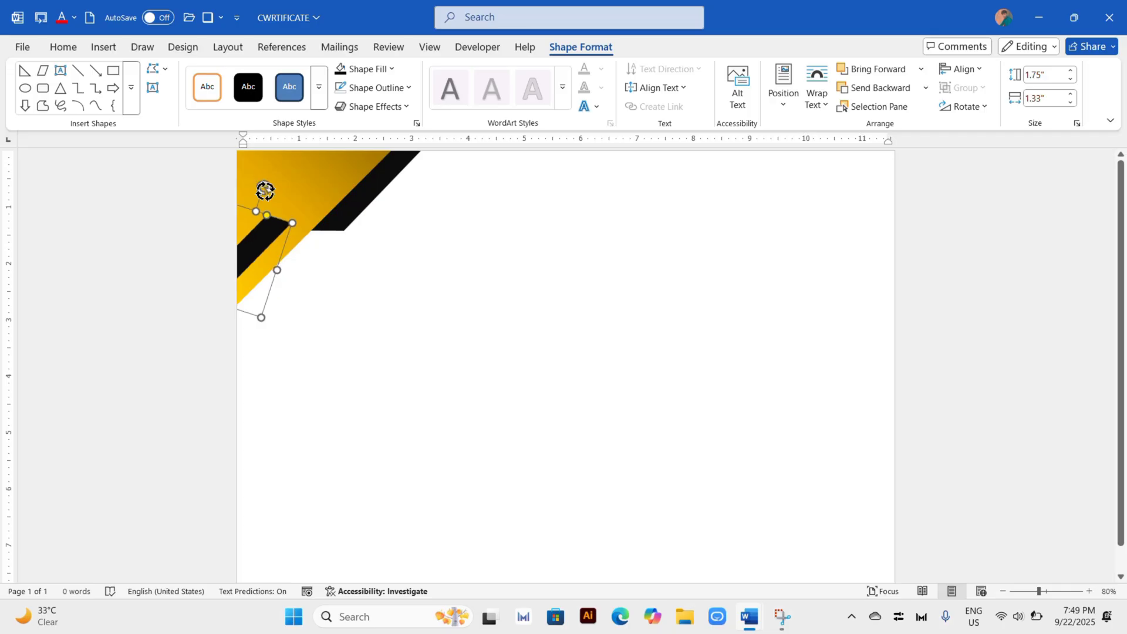
click(341, 320)
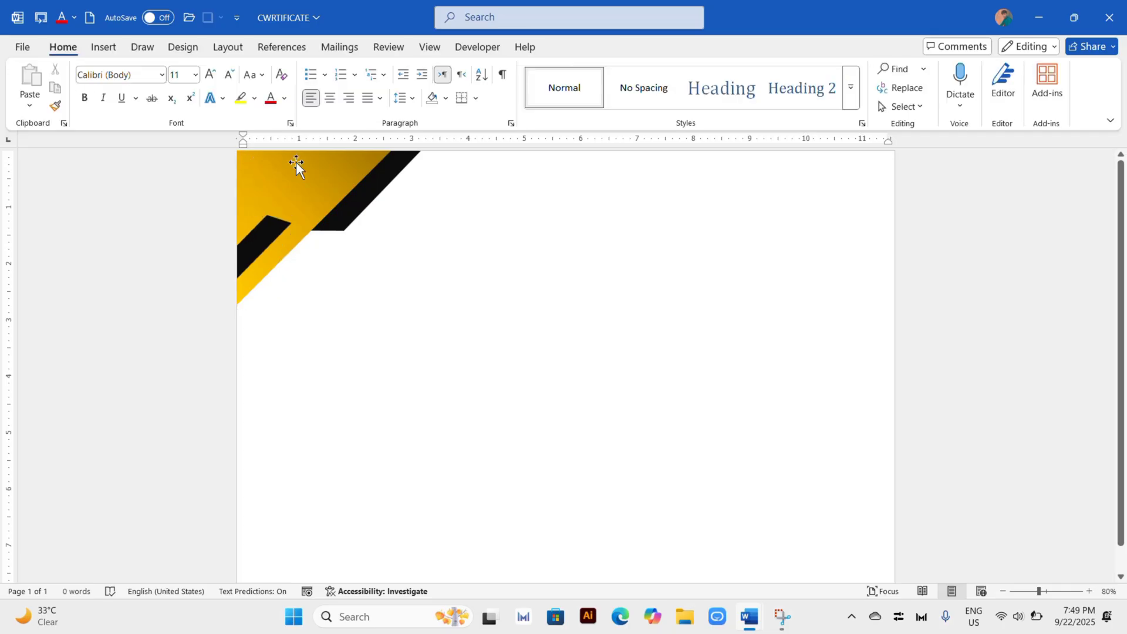
Step: Draw a flat parallelogram about 0.52" by 2.16" in the lower left part of the page
click(228, 46)
click(104, 46)
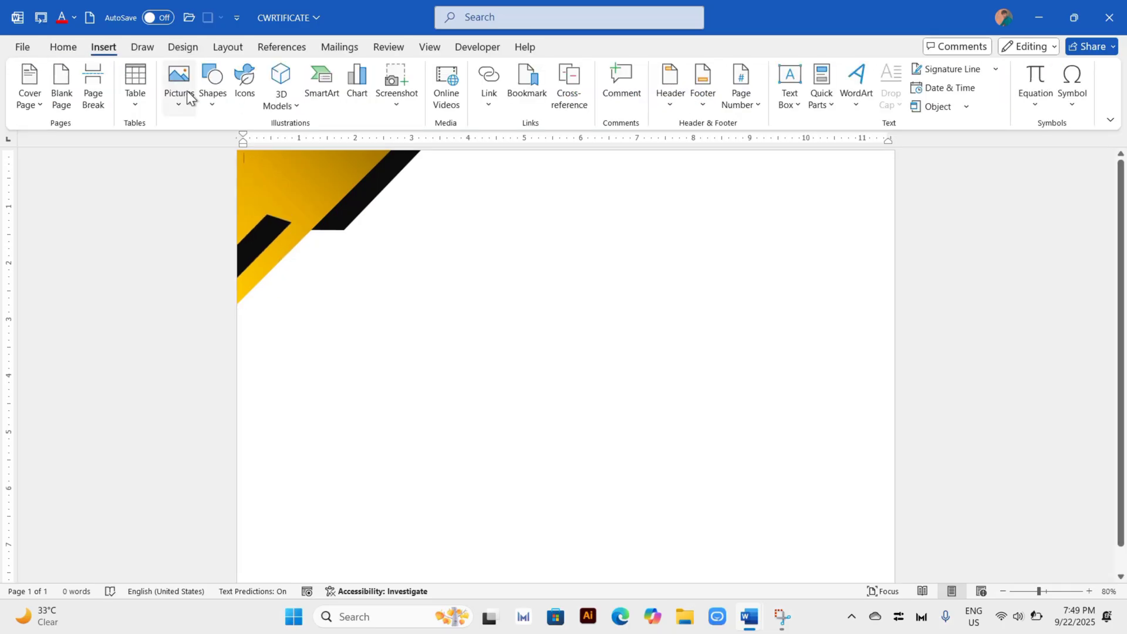
click(227, 108)
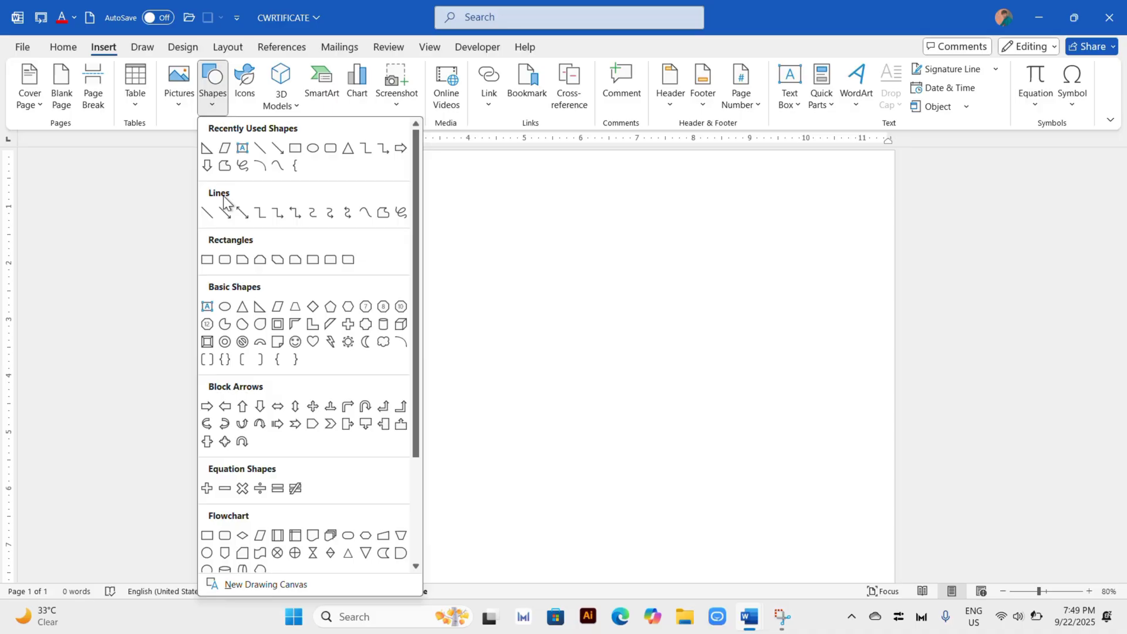
click(223, 148)
drag(305, 451, 332, 453)
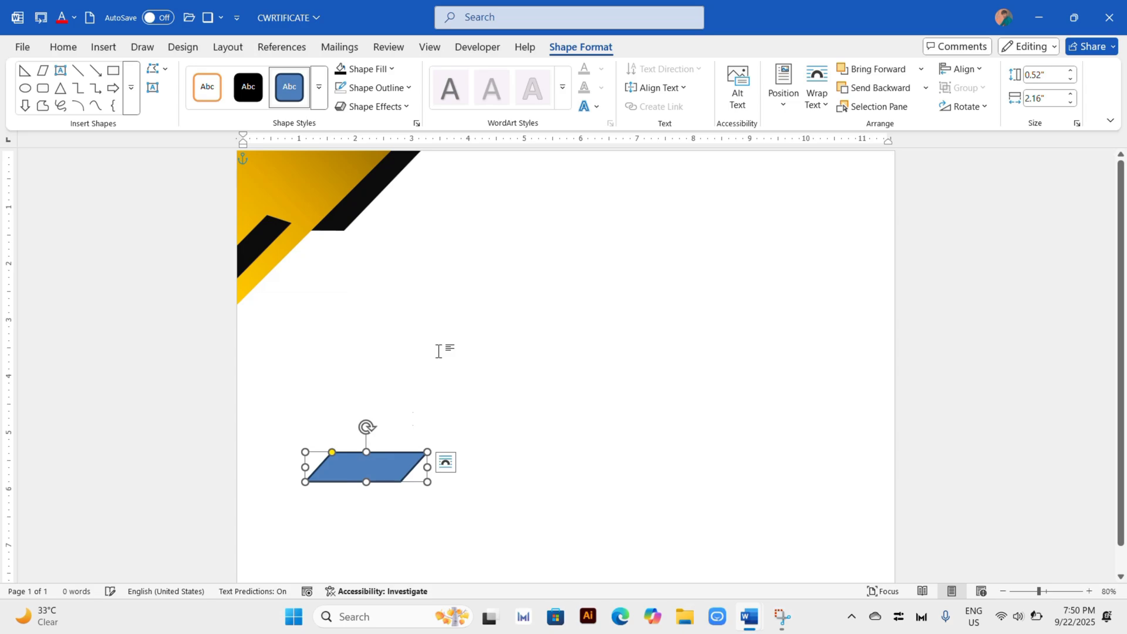
Step: Remove the flat parallelogram's outline and fill it with the standard golden orange color
click(399, 88)
click(344, 336)
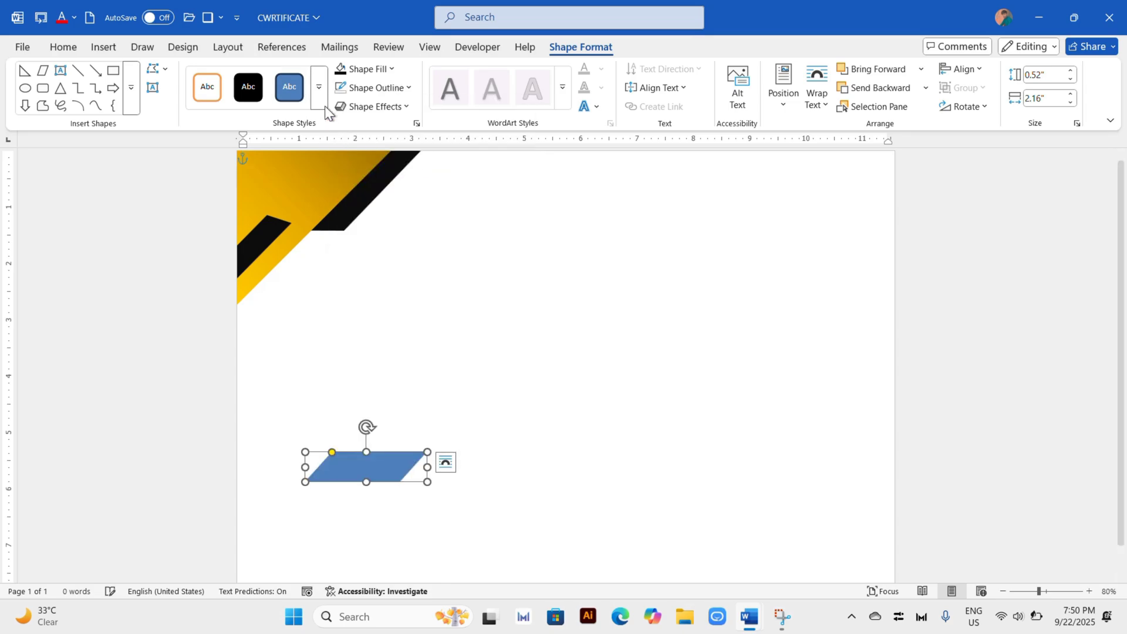
click(365, 69)
click(383, 289)
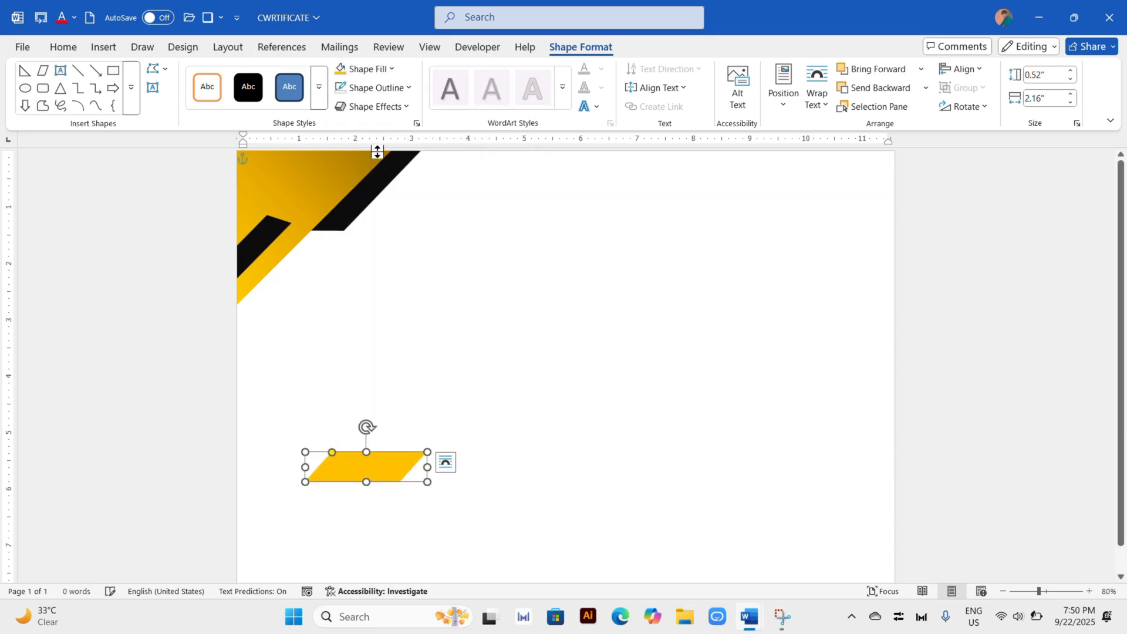
Step: Apply a dark-variation gradient to the flat parallelogram and move it to the page's bottom edge
click(361, 70)
mouse_move(411, 380)
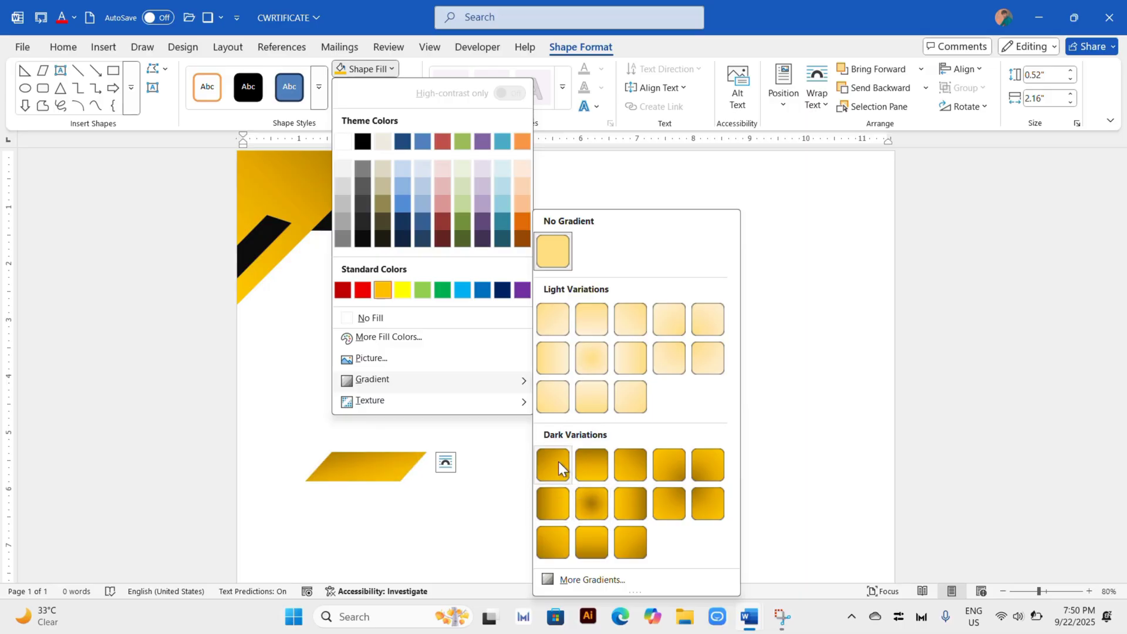
click(553, 503)
drag(383, 467, 383, 567)
click(586, 549)
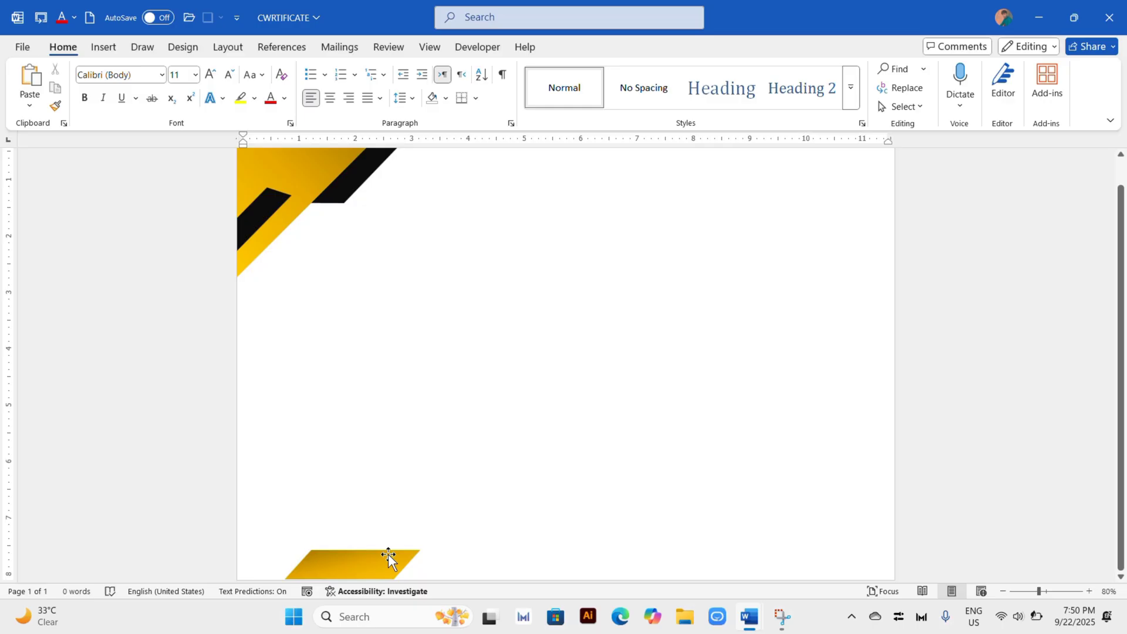
Step: Place a smaller black copy of the golden parallelogram, about 0.31" by 1.43", over its lower right part at the page's bottom edge
ctrl+drag(388, 554, 481, 493)
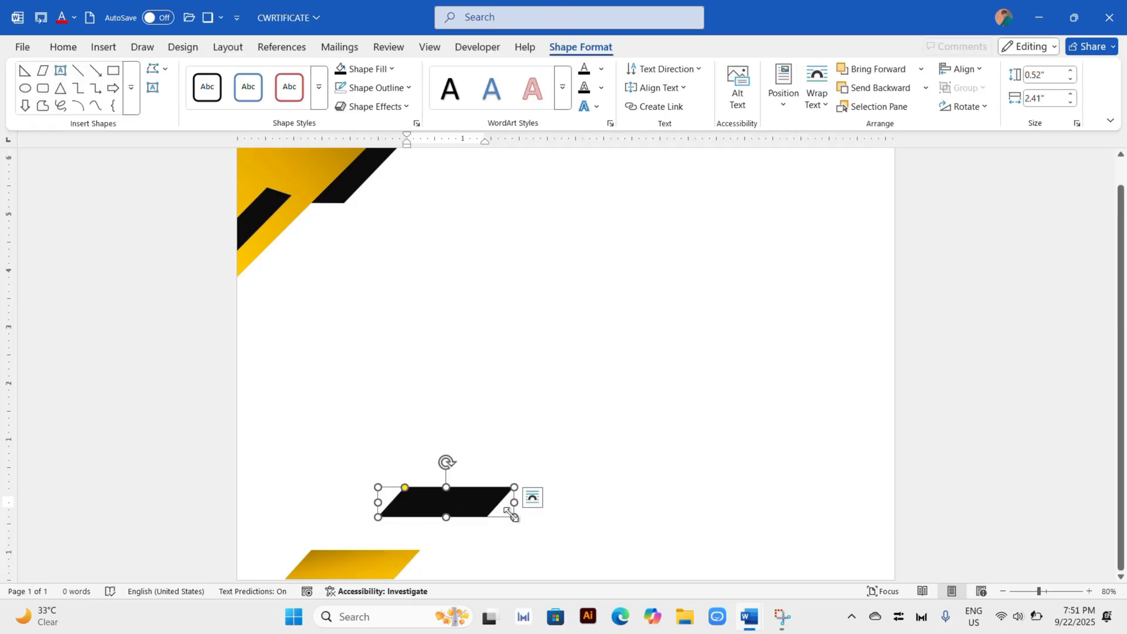
shift+drag(513, 516, 460, 497)
click(495, 460)
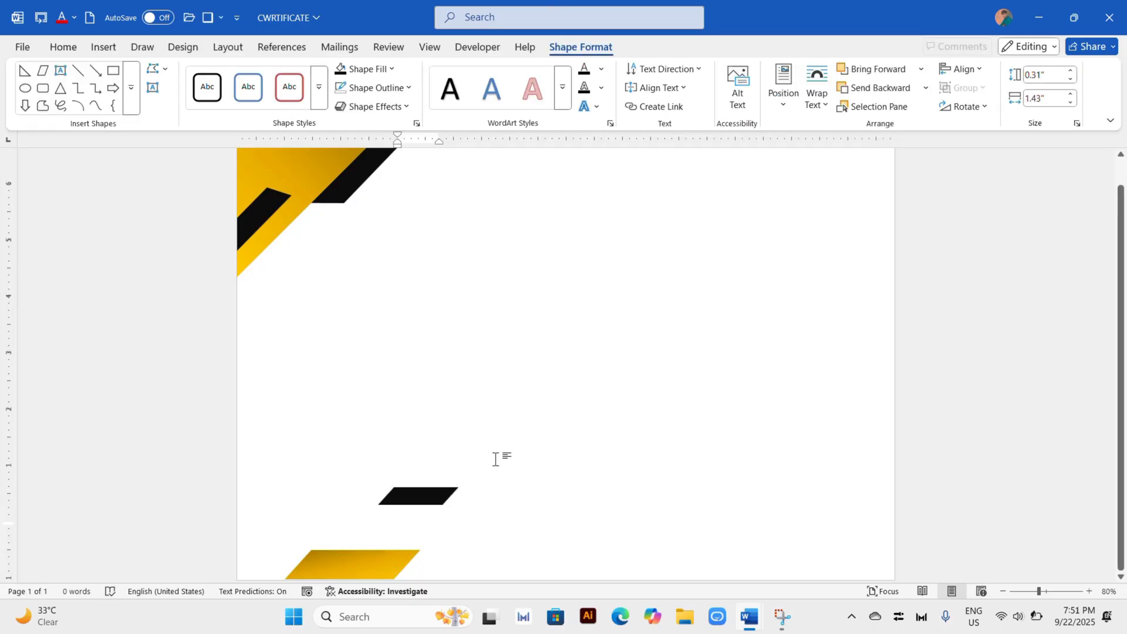
click(435, 529)
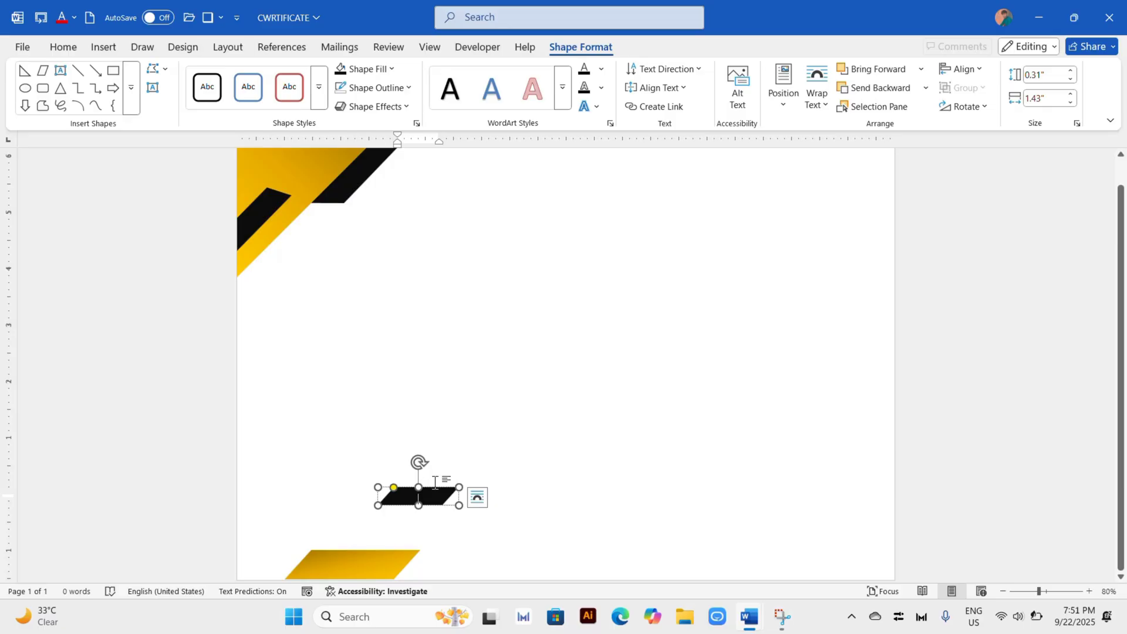
drag(420, 492, 391, 566)
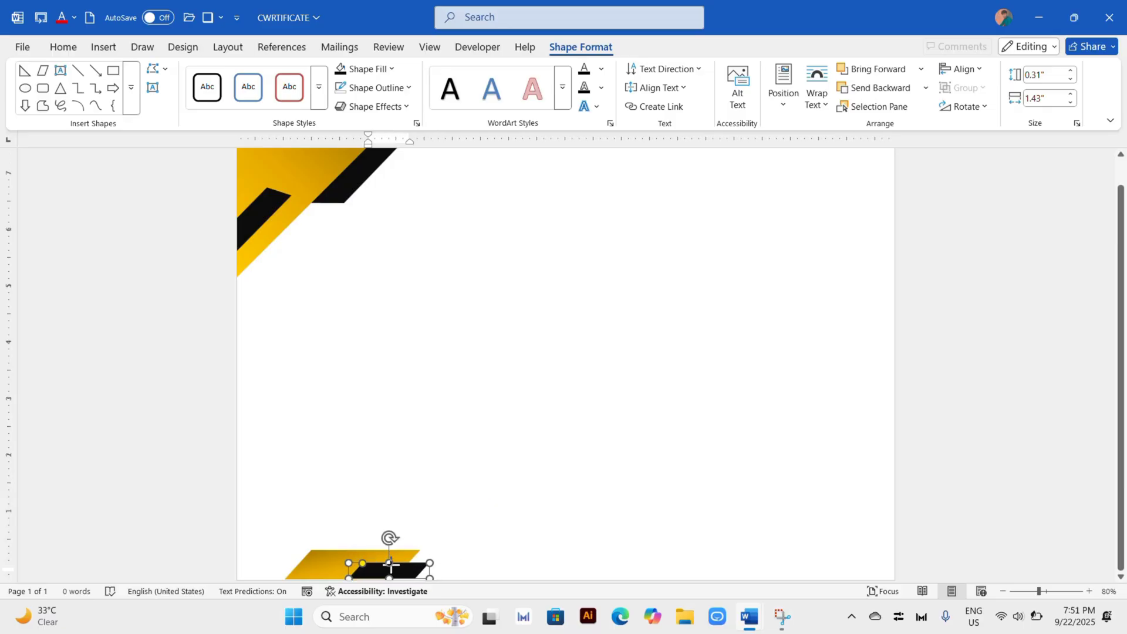
click(500, 528)
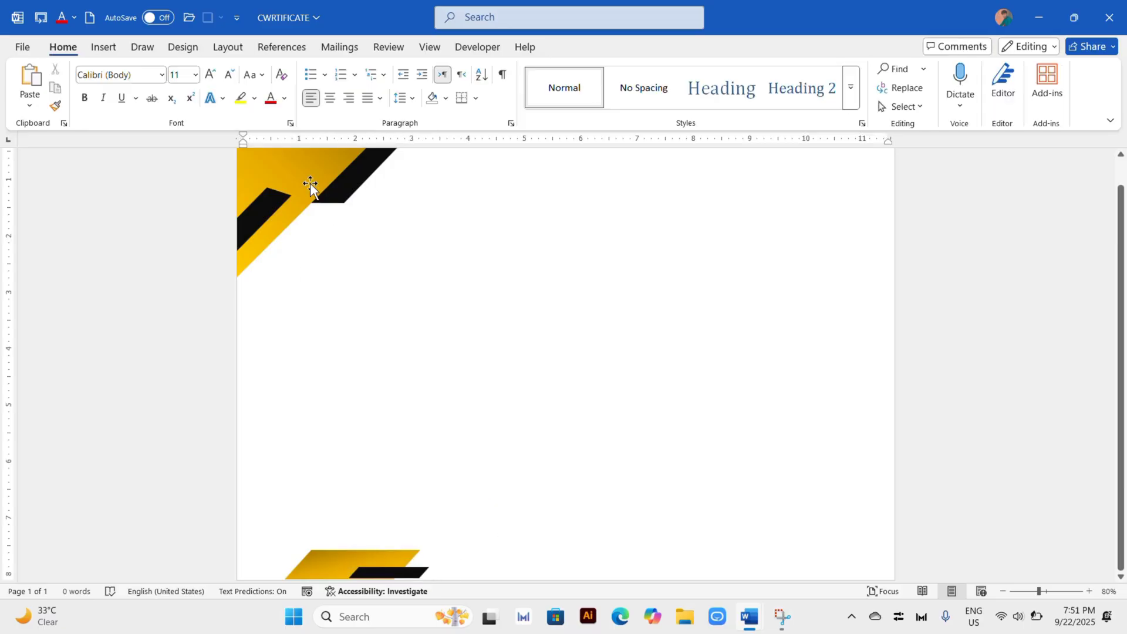
Step: Place a copy of the golden corner triangle in the page's lower right corner, turned to fit that corner
click(296, 175)
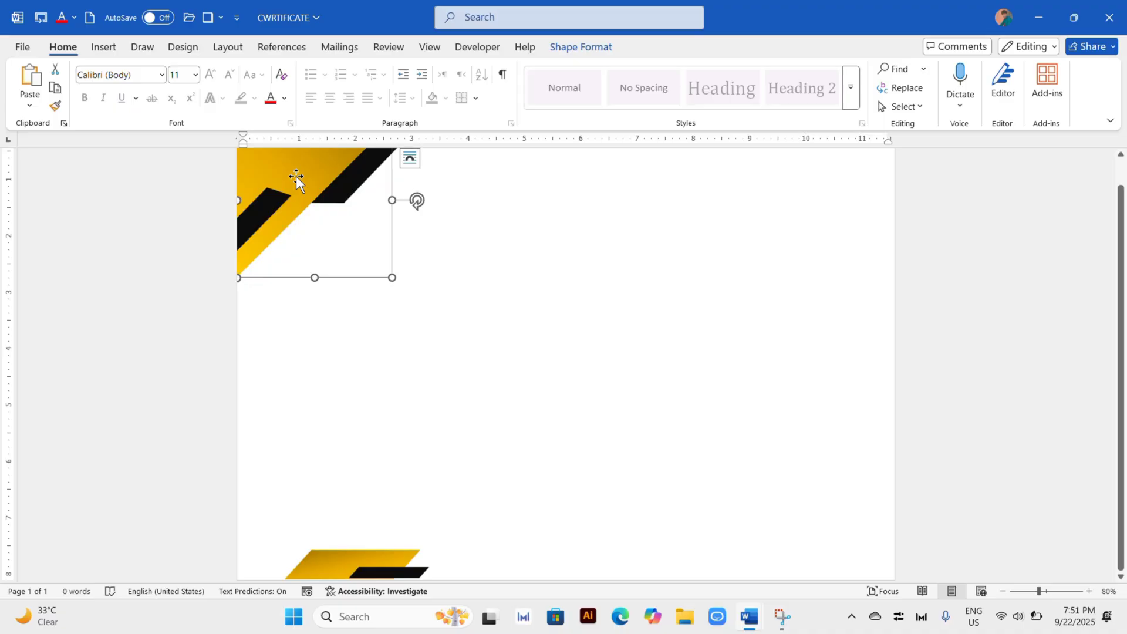
drag(296, 175, 732, 491)
drag(856, 507, 528, 503)
drag(767, 526, 856, 531)
Step: Place a copy of the black parallelogram, about 0.43" by 1.37", against the lower left edge of the lower right golden triangle
click(355, 178)
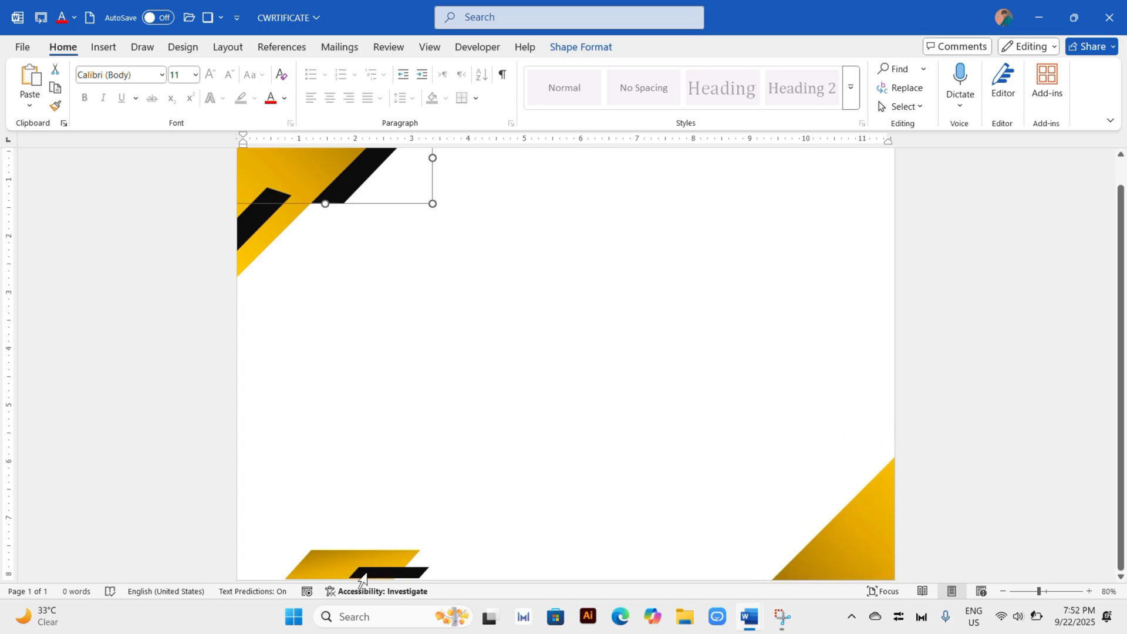
click(356, 555)
drag(358, 555, 707, 532)
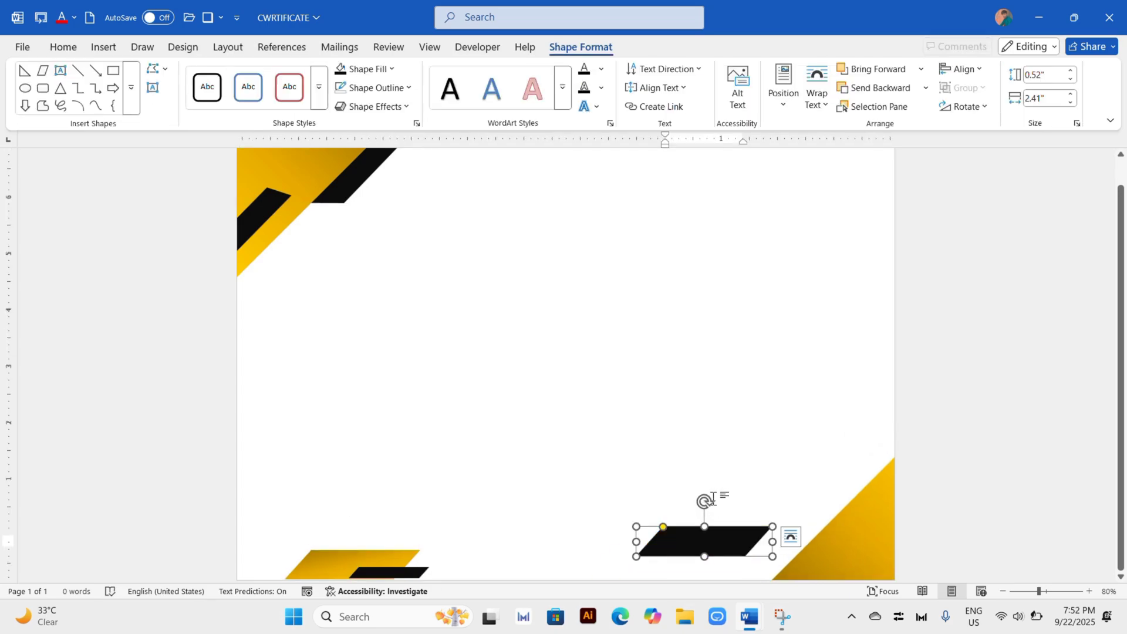
drag(705, 502, 700, 503)
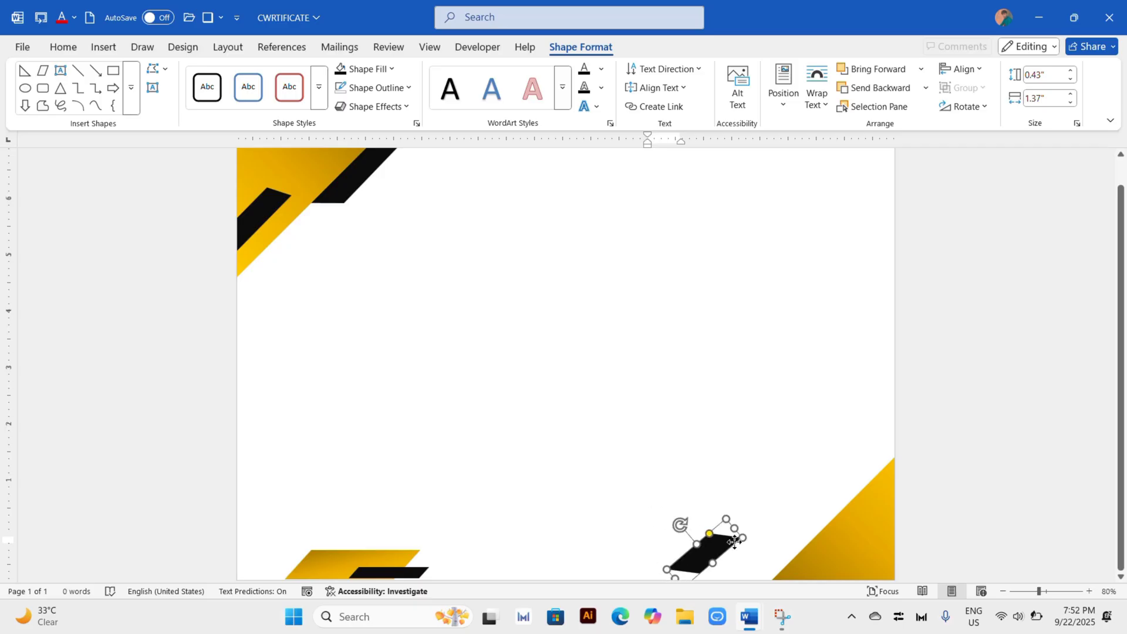
drag(714, 545, 764, 570)
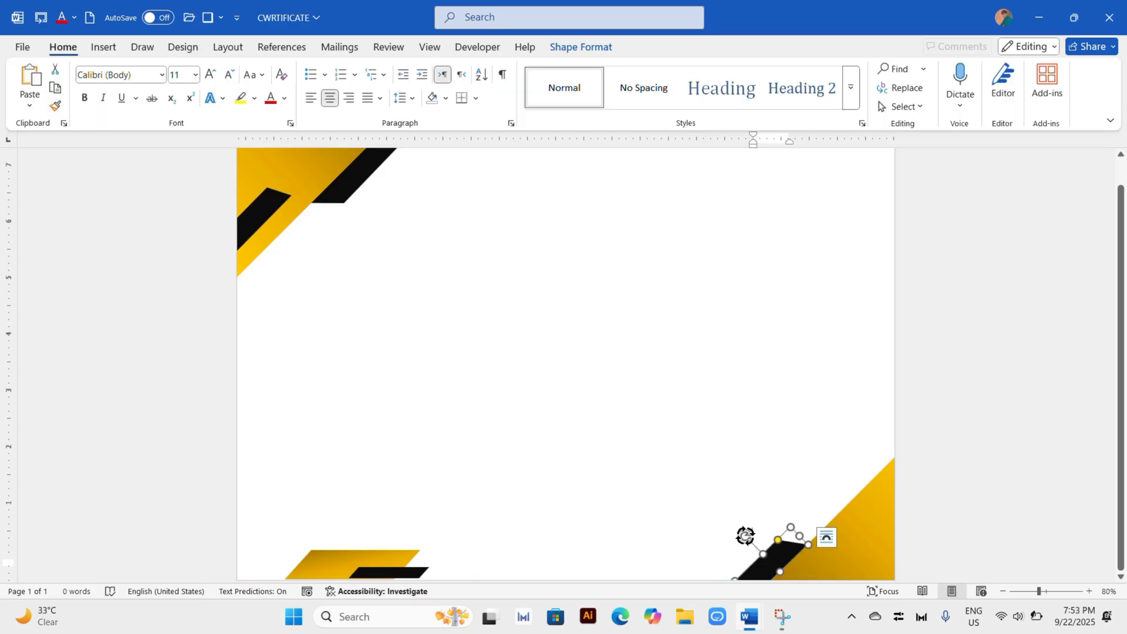
click(788, 492)
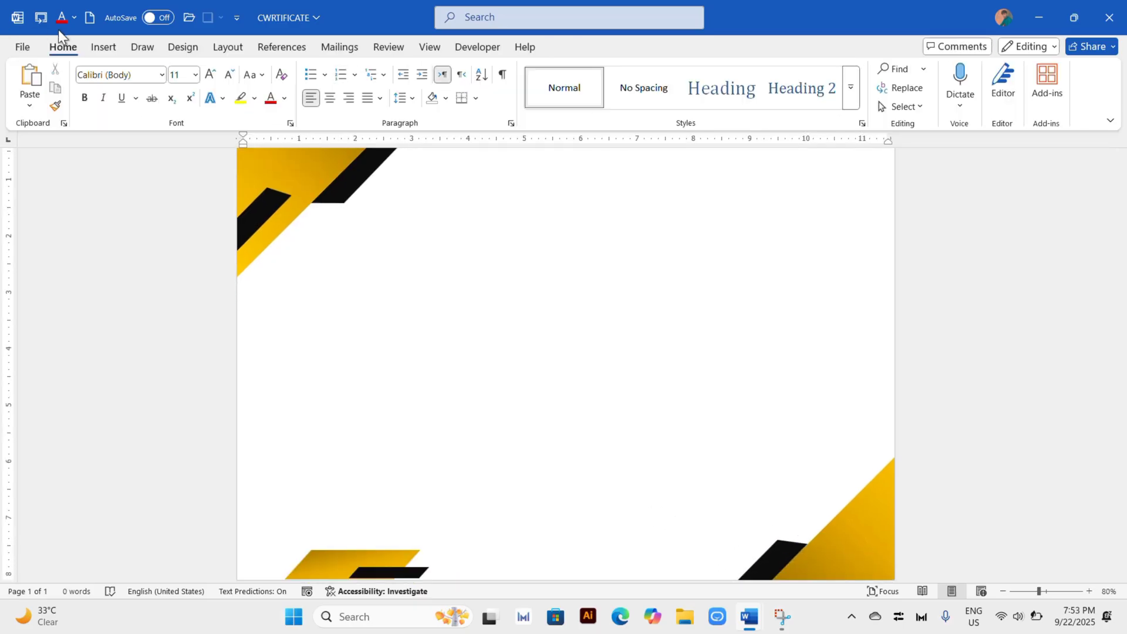
Step: Insert a 1" by 1" right triangle and turn it to fit the page's lower right corner, over the golden triangle
click(103, 47)
click(216, 82)
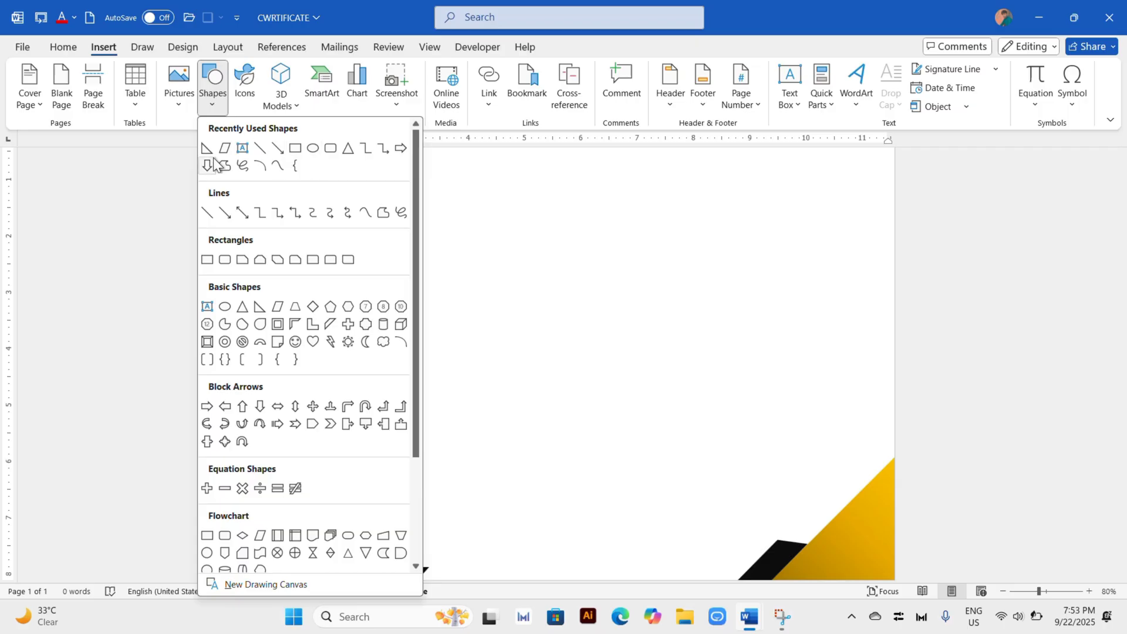
click(202, 146)
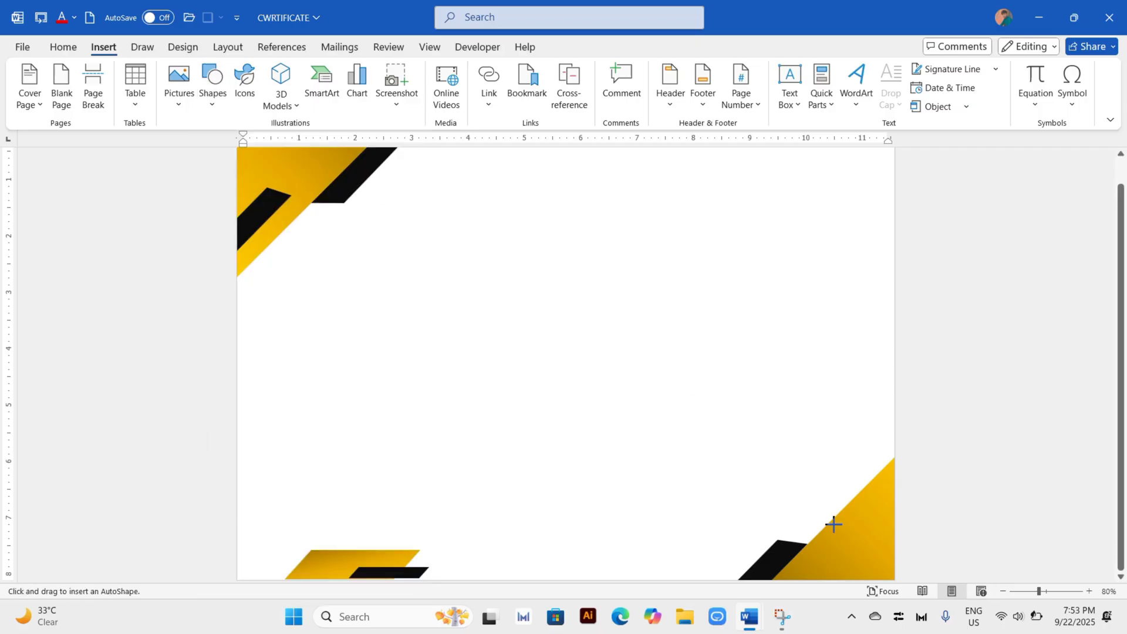
click(854, 538)
drag(873, 508, 825, 557)
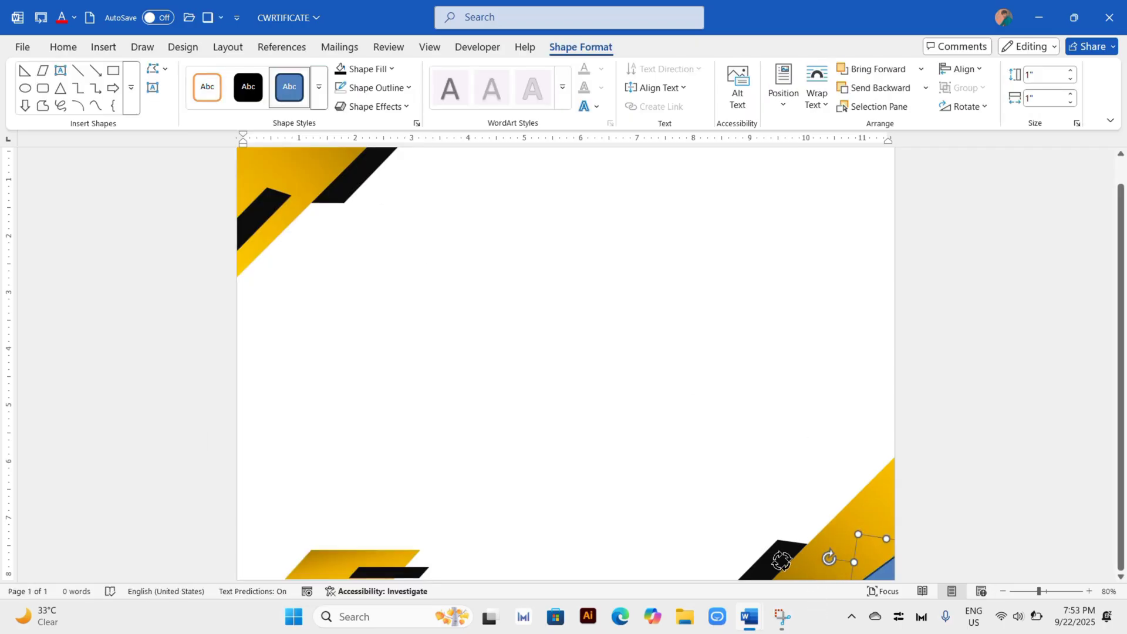
Step: Fill the small triangle in the lower right corner with light gray
click(368, 70)
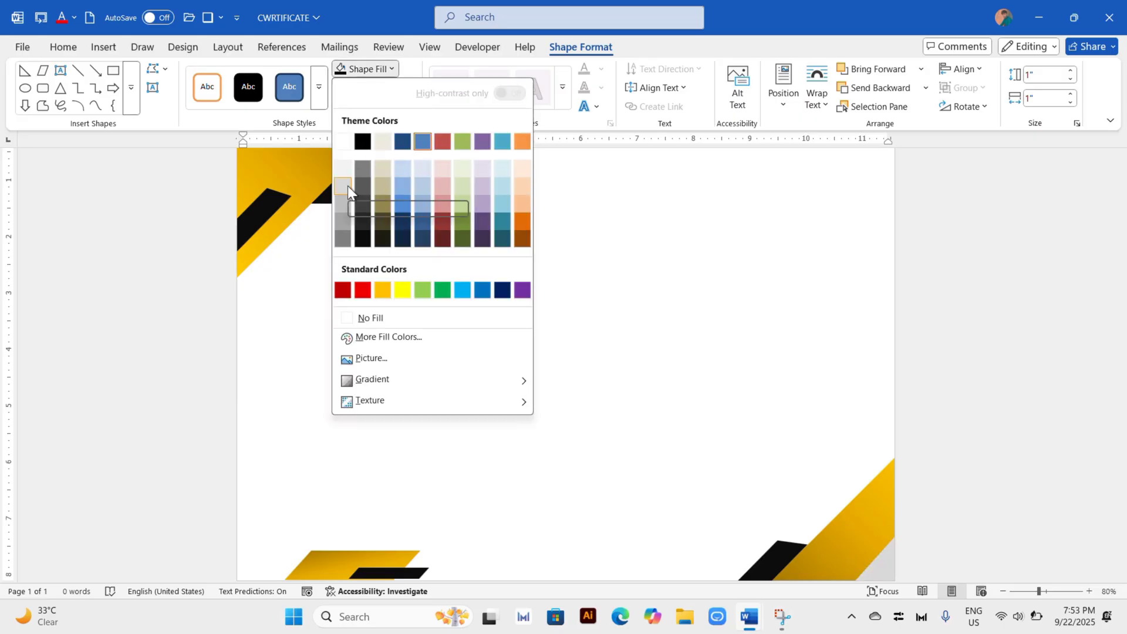
click(343, 203)
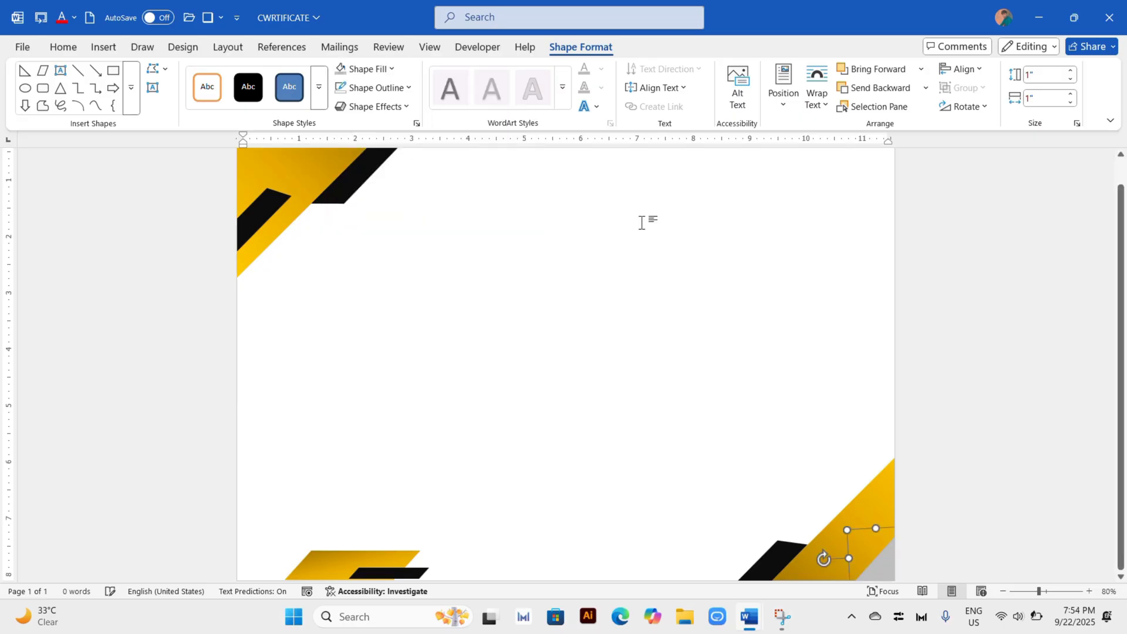
click(642, 222)
Step: Draw a rectangle about 7.19" by 10.69" covering most of the page, leaving a narrow margin all around
click(106, 47)
click(211, 83)
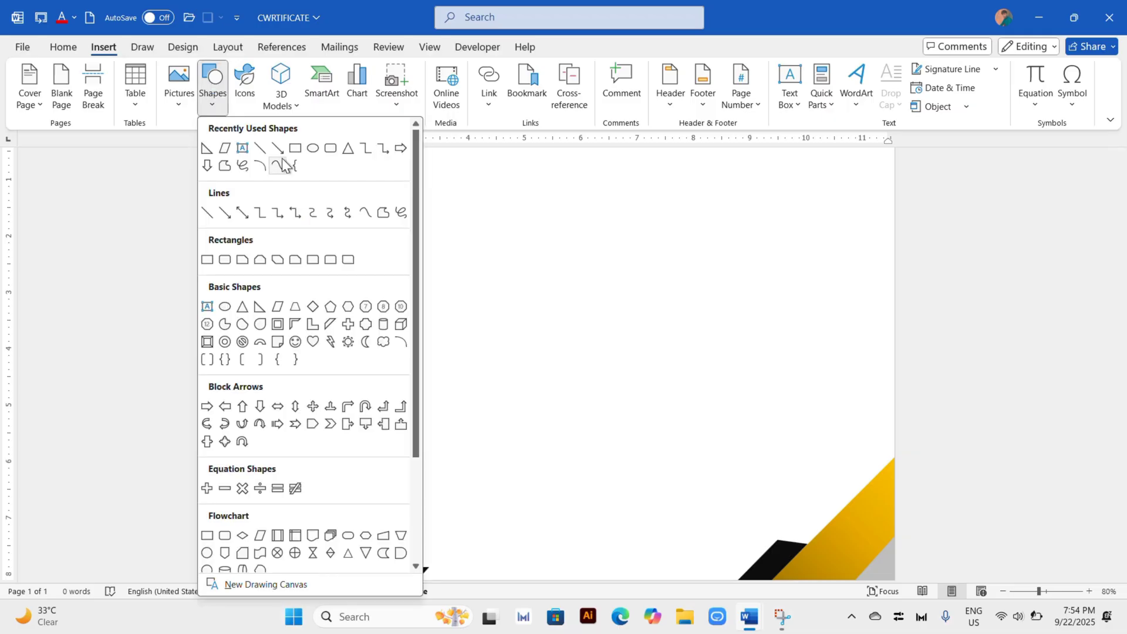
click(310, 149)
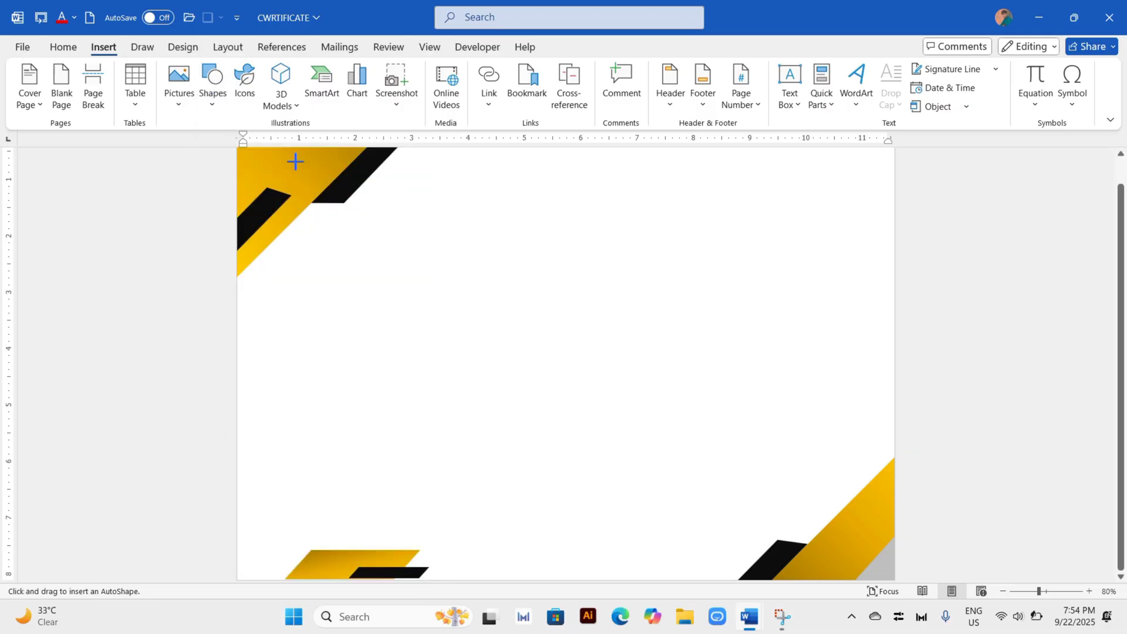
drag(295, 162, 769, 560)
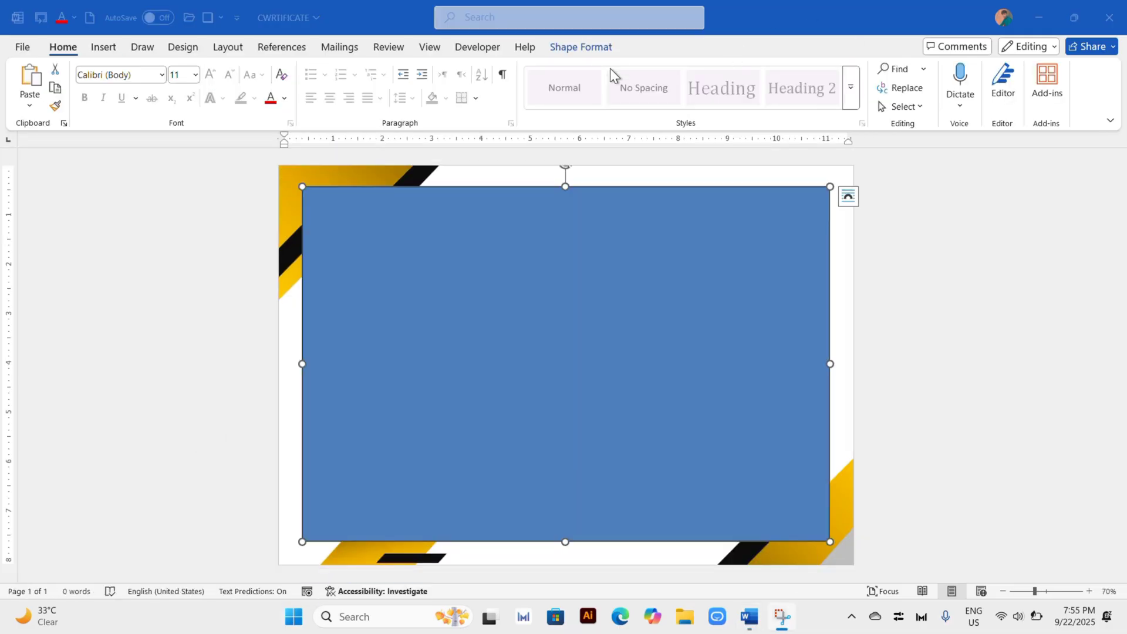
Step: Remove the large rectangle's fill and give it a standard golden orange outline
click(570, 52)
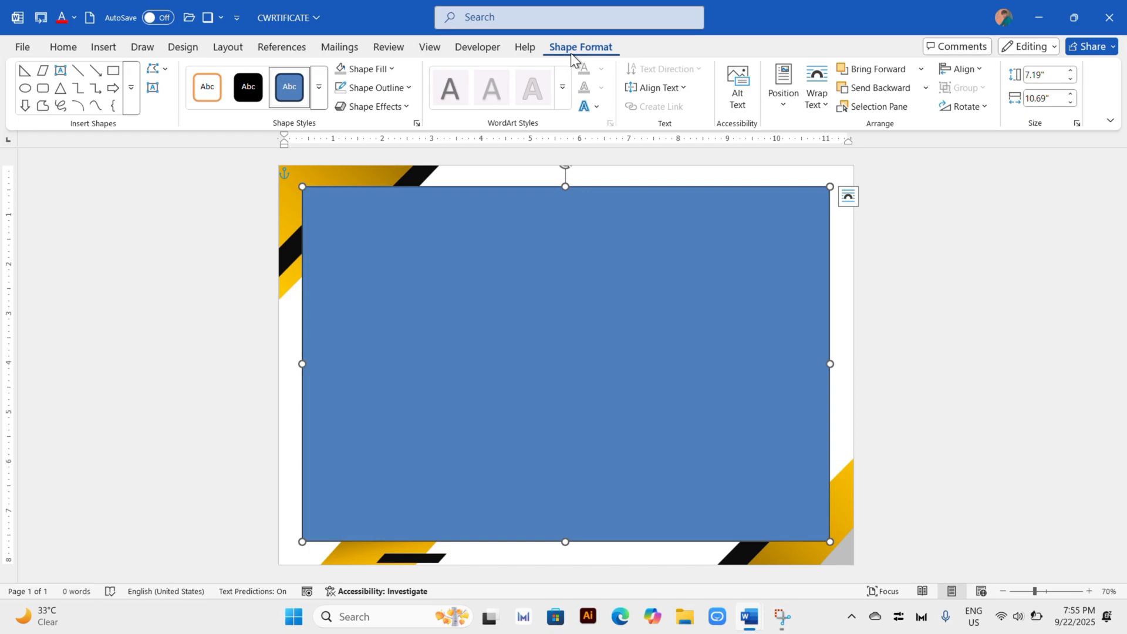
click(392, 70)
click(345, 319)
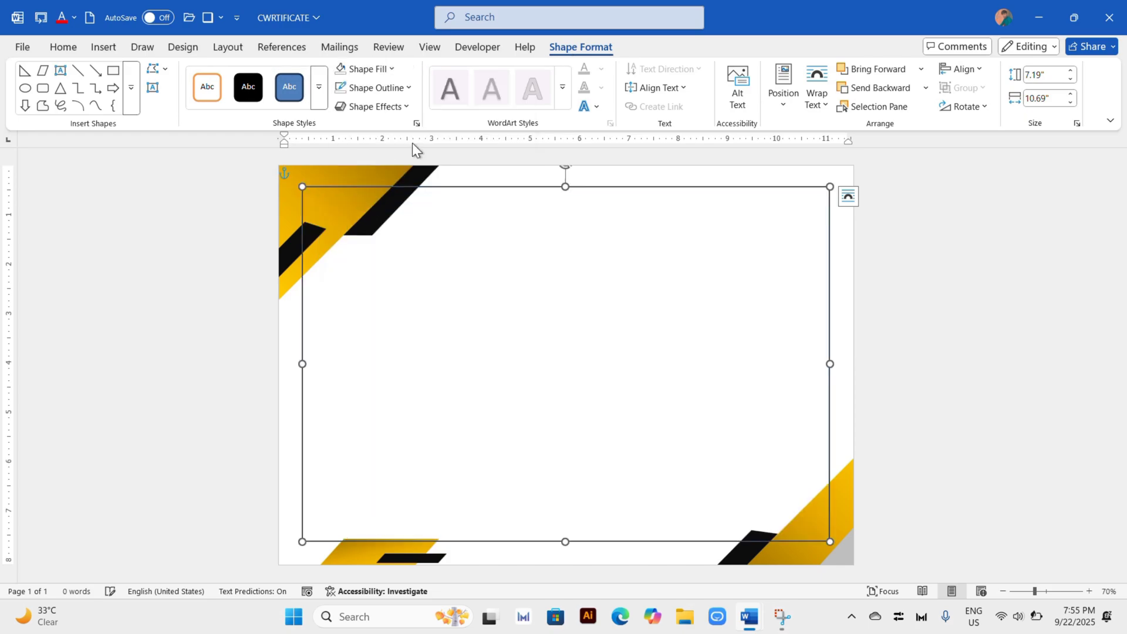
click(405, 89)
click(383, 305)
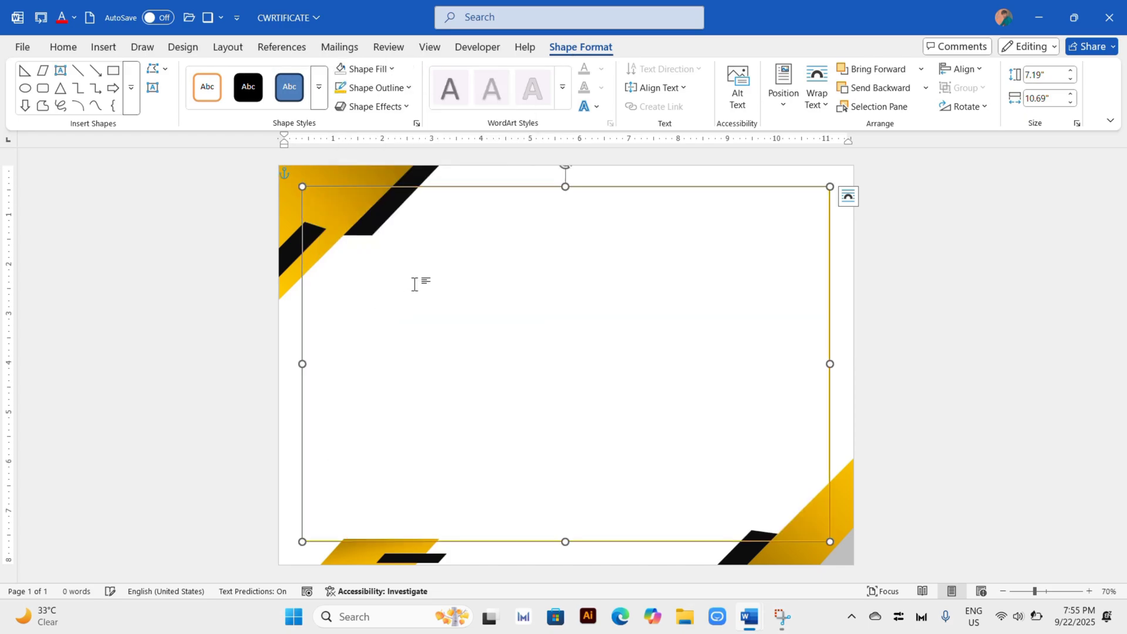
Step: Send the golden rectangular frame backward several levels behind the decorative shapes
click(853, 87)
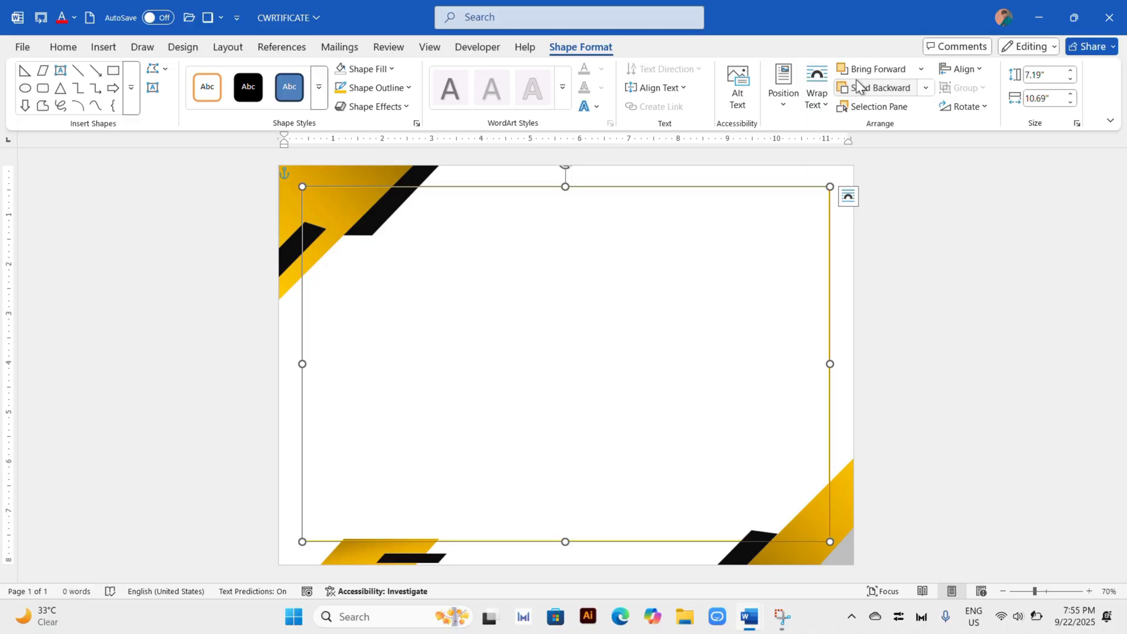
click(852, 87)
click(852, 87)
click(848, 89)
click(893, 282)
Step: Duplicate the golden frame at about 7.29" by 10.77" around the first one and send it behind the decorative shapes
click(725, 196)
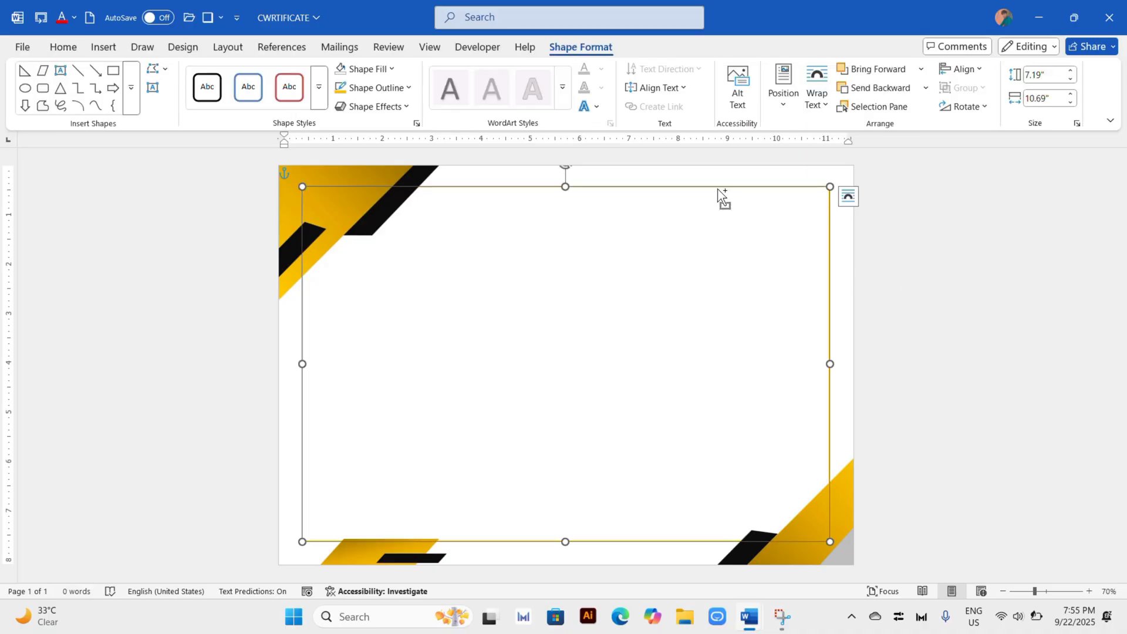
drag(724, 196, 693, 200)
click(853, 91)
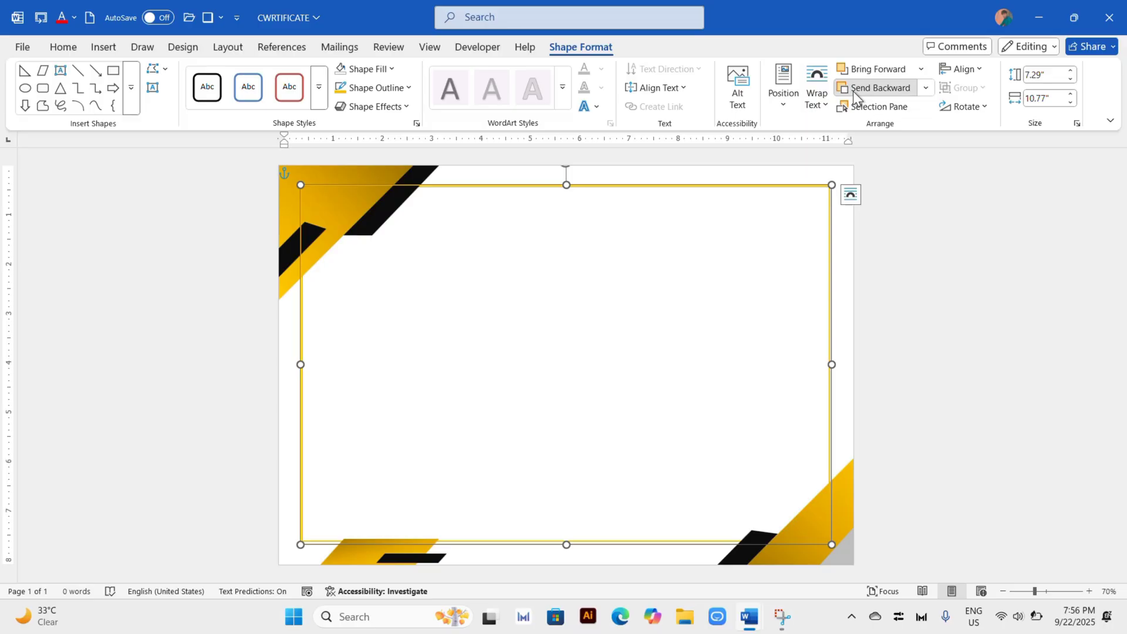
click(852, 91)
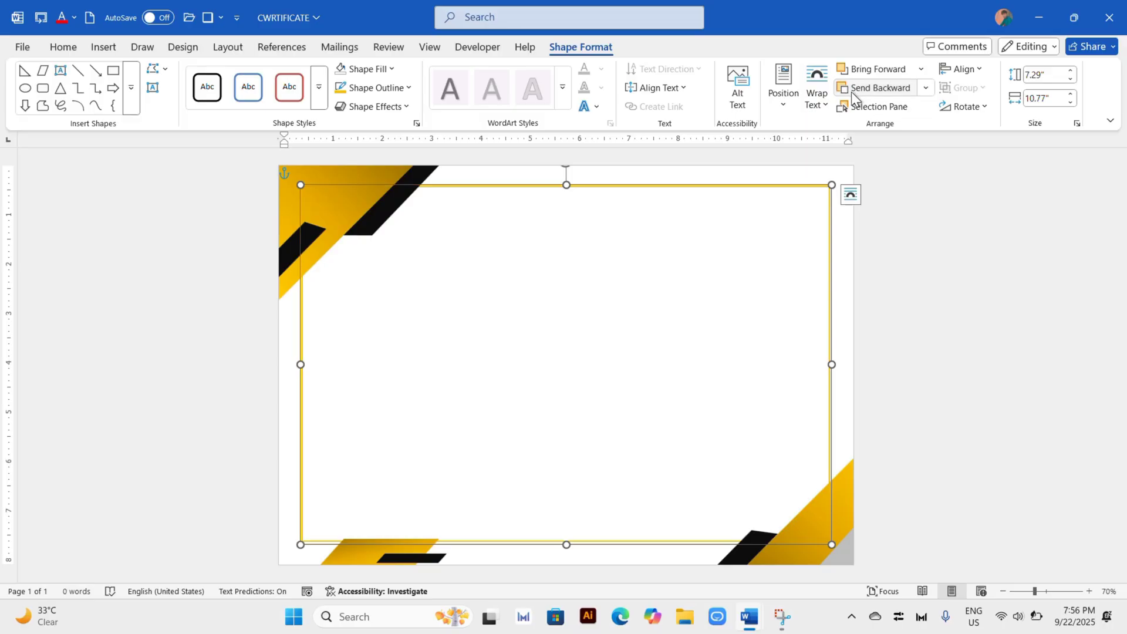
click(955, 294)
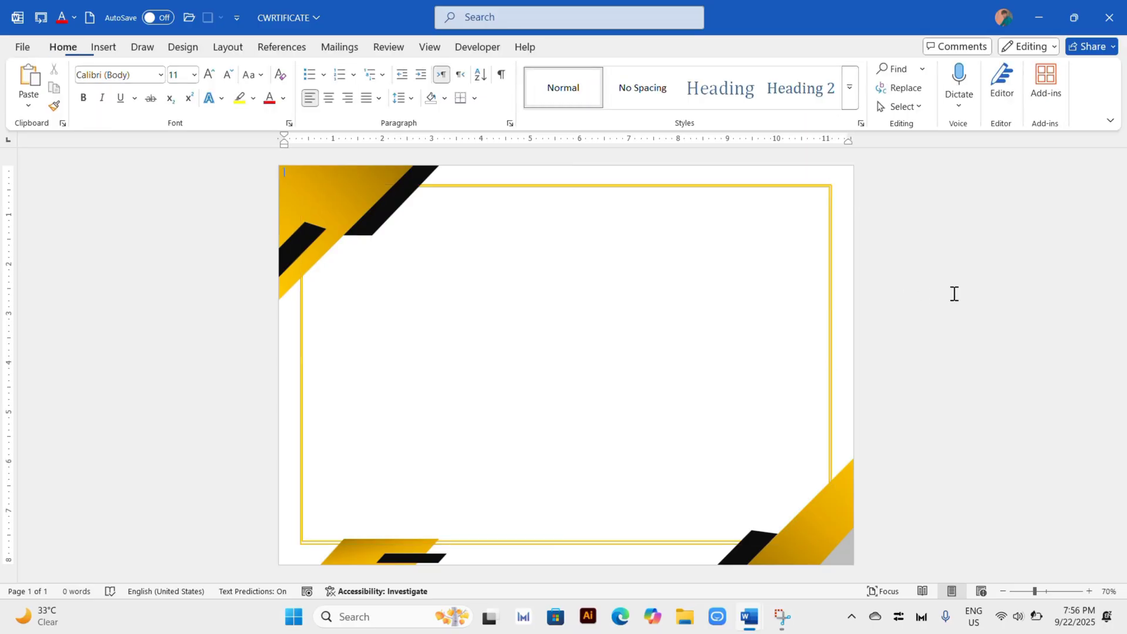
Step: Insert plain black WordArt in the upper middle of the page with the text "CERTIFICATE"
click(100, 58)
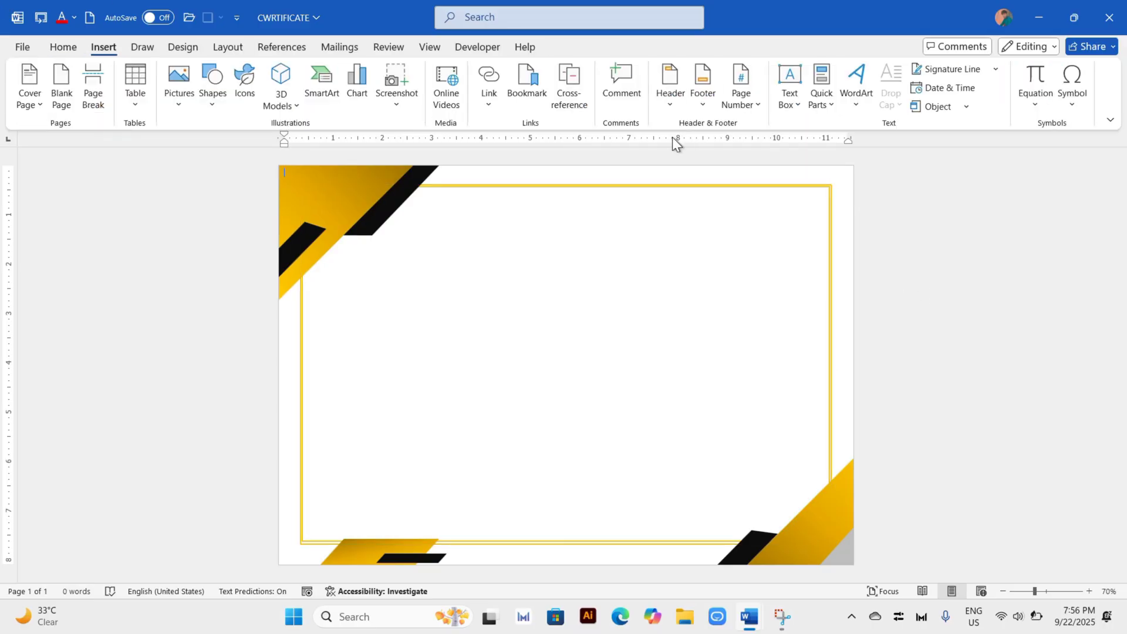
click(854, 97)
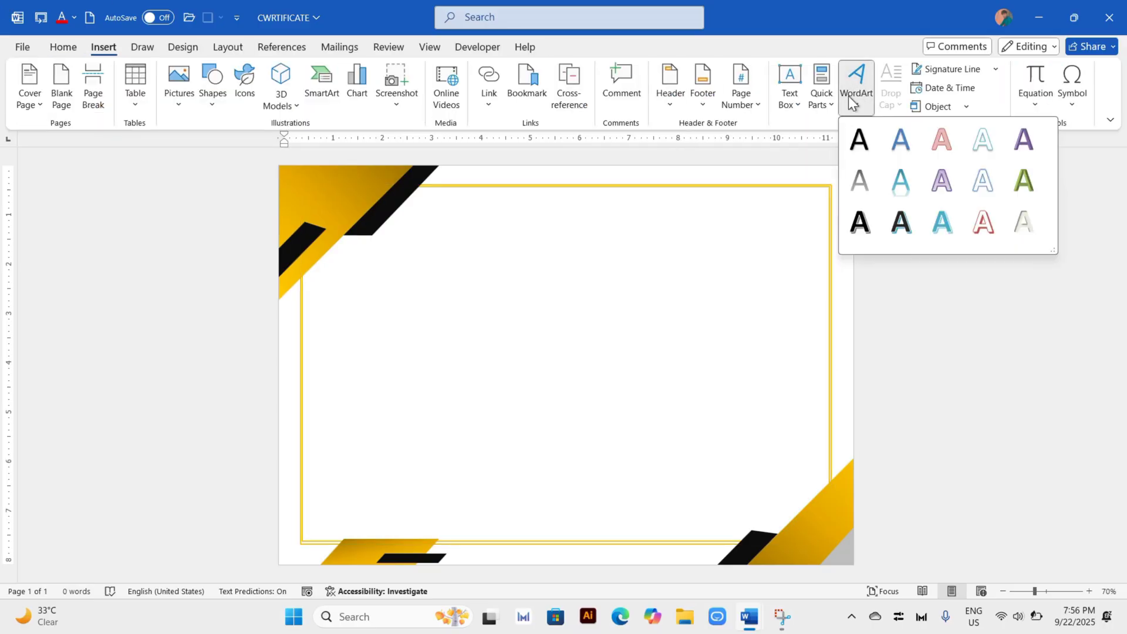
click(876, 152)
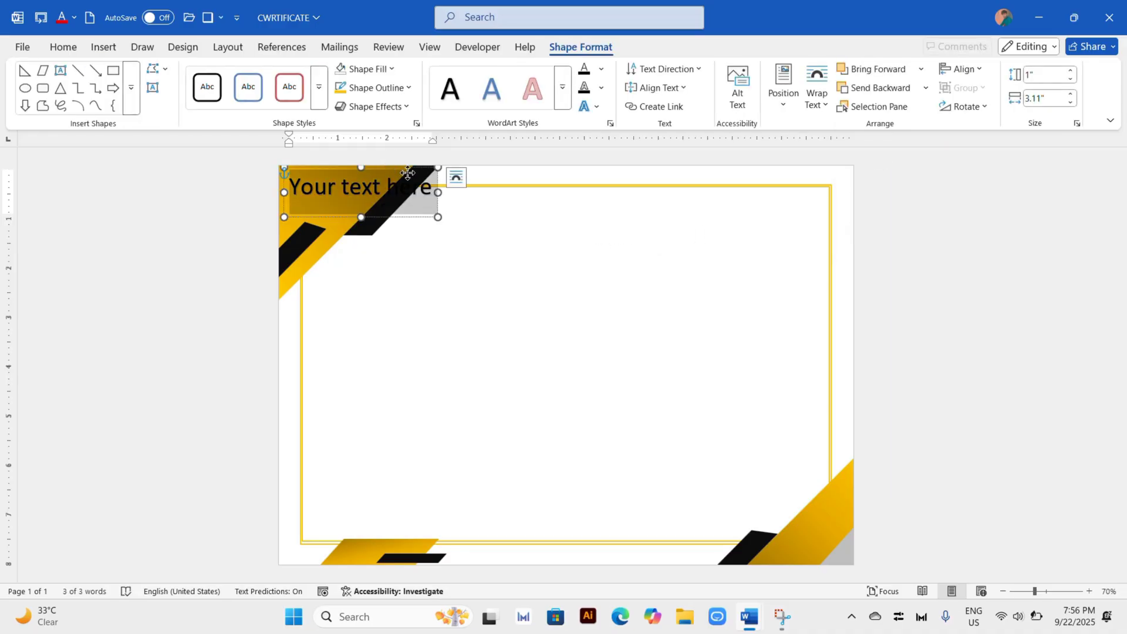
drag(408, 172, 624, 286)
triple_click(607, 302)
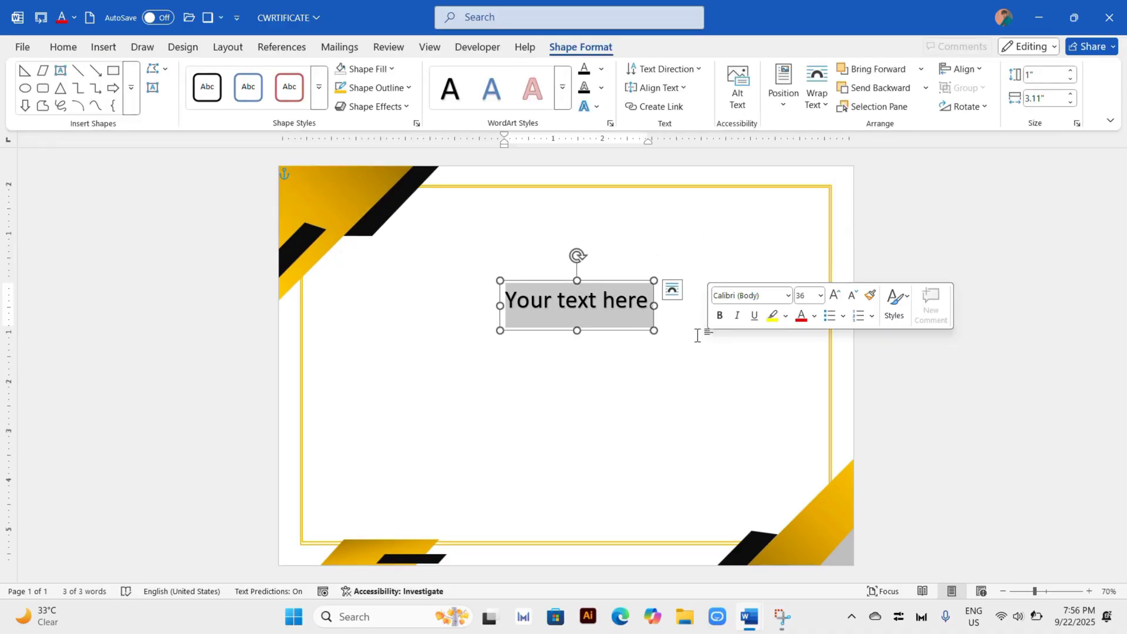
text(CERTIFICATE)
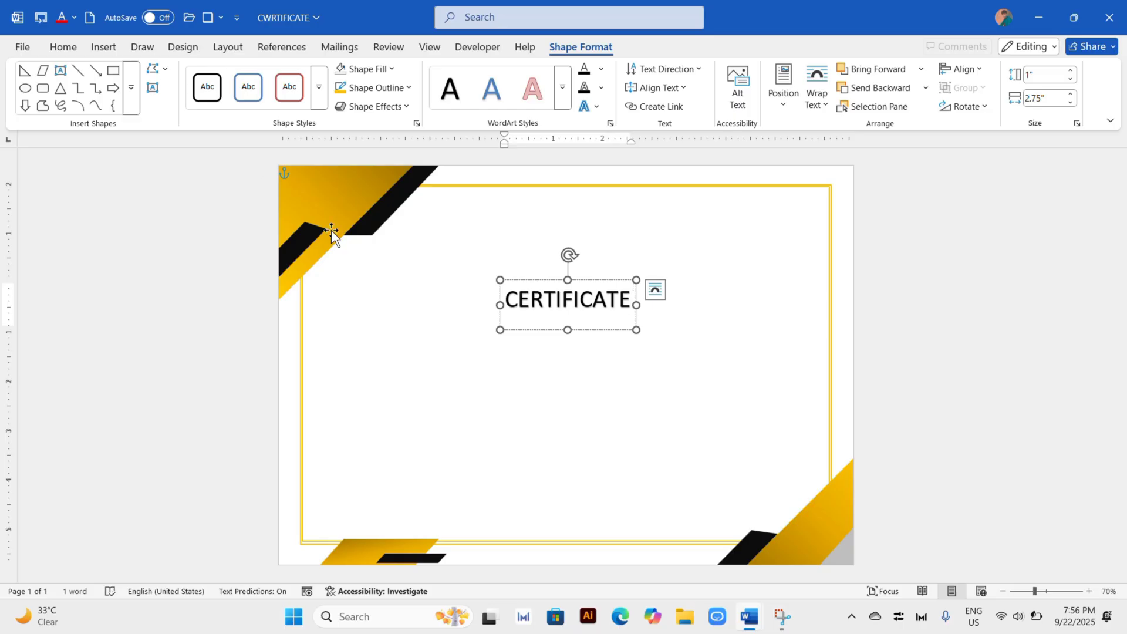
Step: Set the CERTIFICATE title's font to Agatho Black
click(589, 281)
click(63, 47)
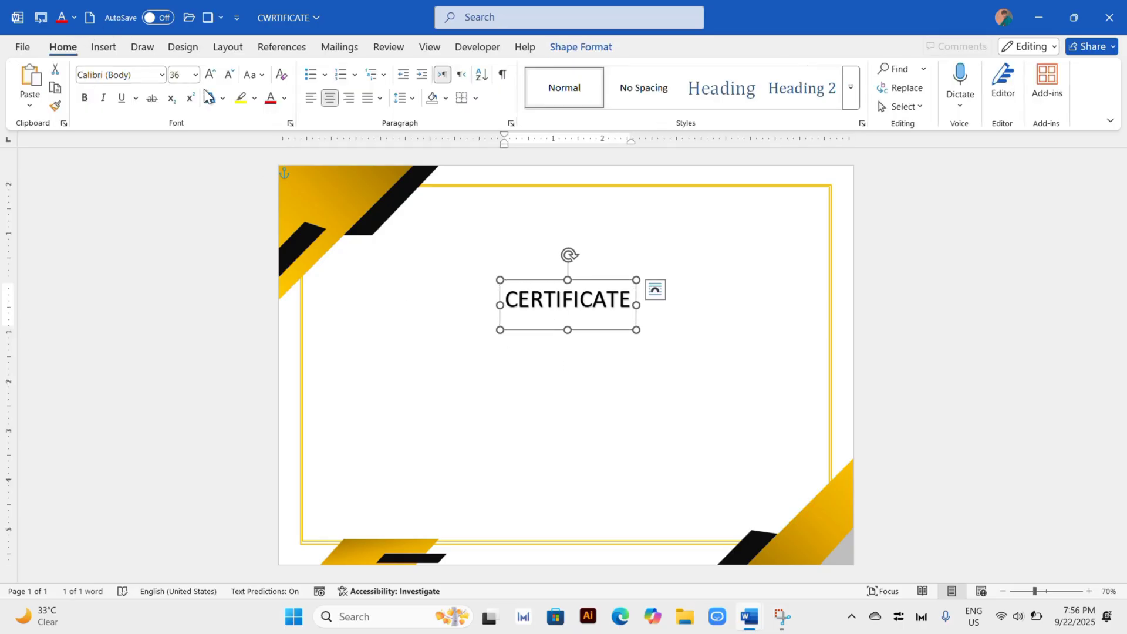
click(162, 75)
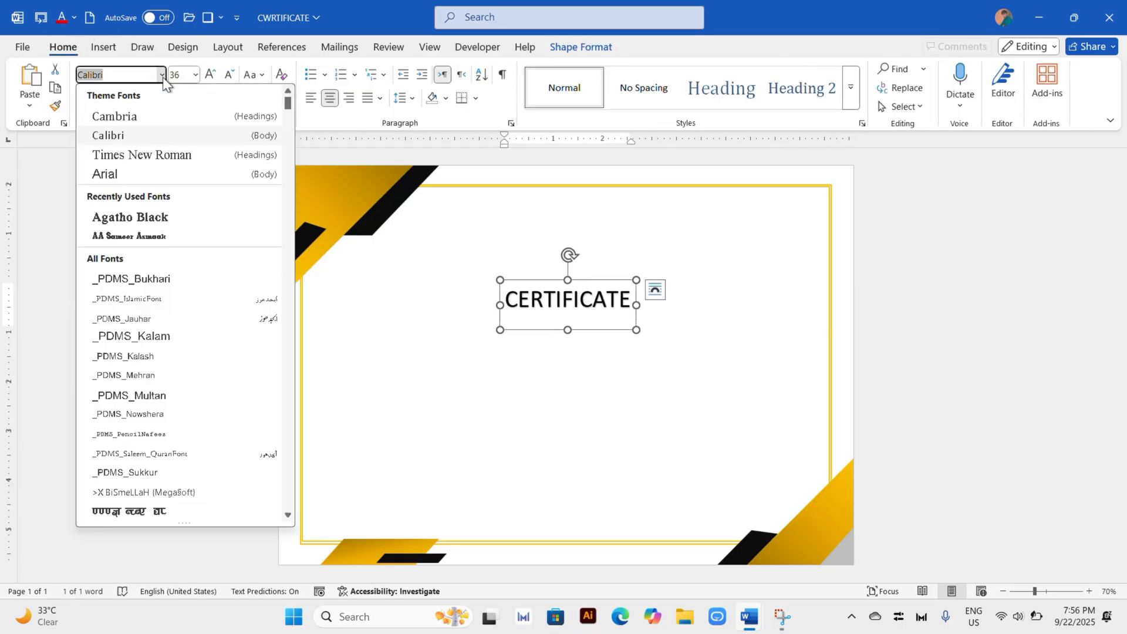
click(132, 217)
Step: Enlarge the CERTIFICATE title to 60 pt and center it near the top of the page, inside the frame
key(ctrl+bracketright)
key(ctrl+bracketright)
key(ctrl+bracketright)
key(ctrl+bracketright)
key(ctrl+bracketright)
key(ctrl+bracketright)
key(ctrl+bracketright)
key(ctrl+bracketright)
key(ctrl+bracketright)
key(ctrl+bracketright)
key(ctrl+bracketright)
key(ctrl+bracketright)
key(ctrl+bracketright)
key(ctrl+bracketright)
key(ctrl+bracketright)
key(ctrl+bracketright)
key(ctrl+bracketright)
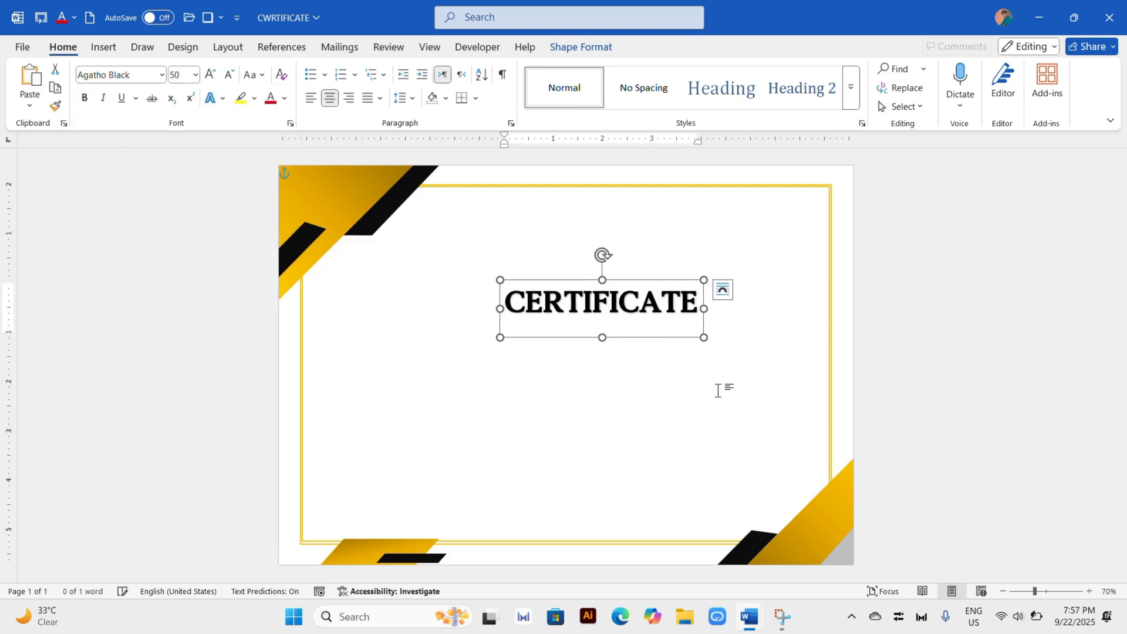
key(ctrl+bracketright)
key(ctrl+bracketright)
key(ctrl+bracketright)
key(ctrl+bracketright)
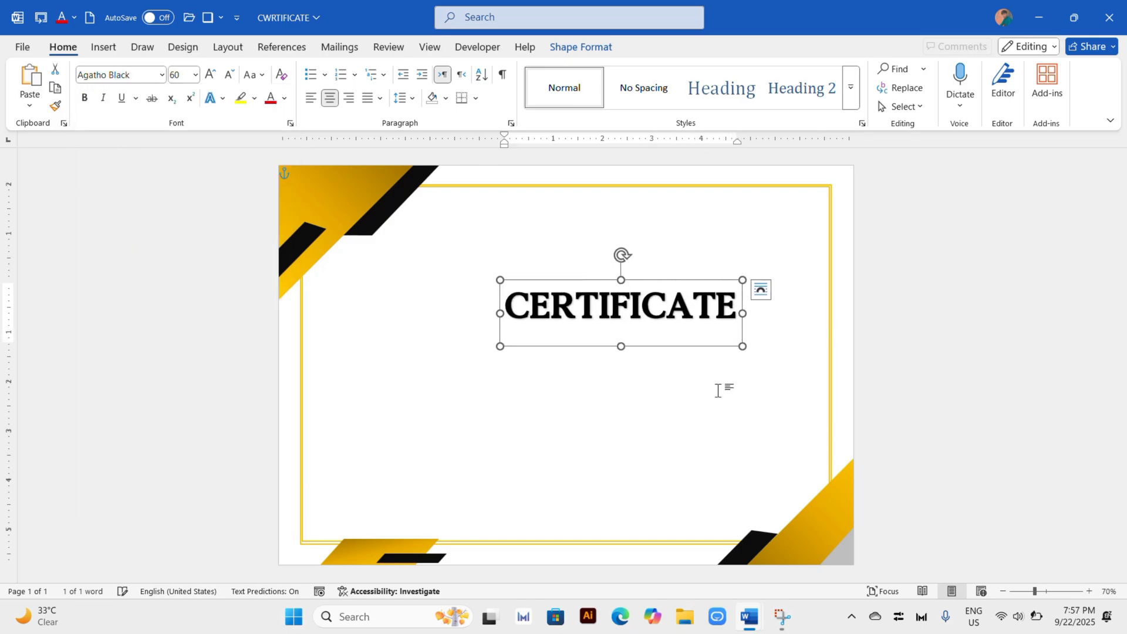
drag(662, 280, 616, 220)
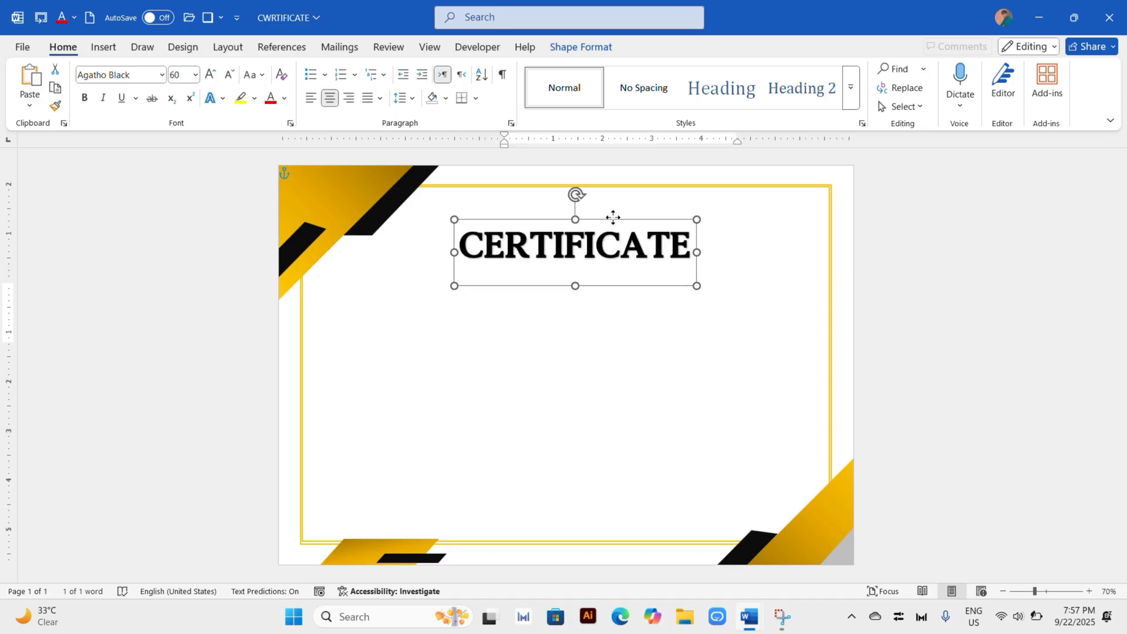
click(570, 385)
Step: Place a copy of the CERTIFICATE title below the original and select the copy's text
click(589, 244)
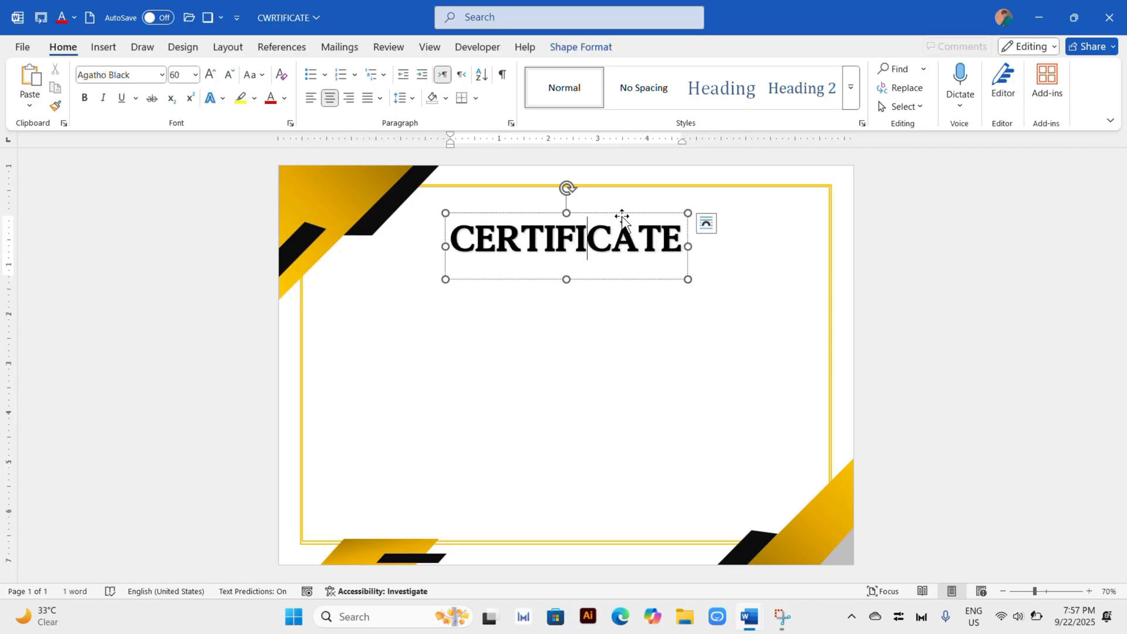
ctrl+drag(642, 226, 646, 325)
double_click(625, 332)
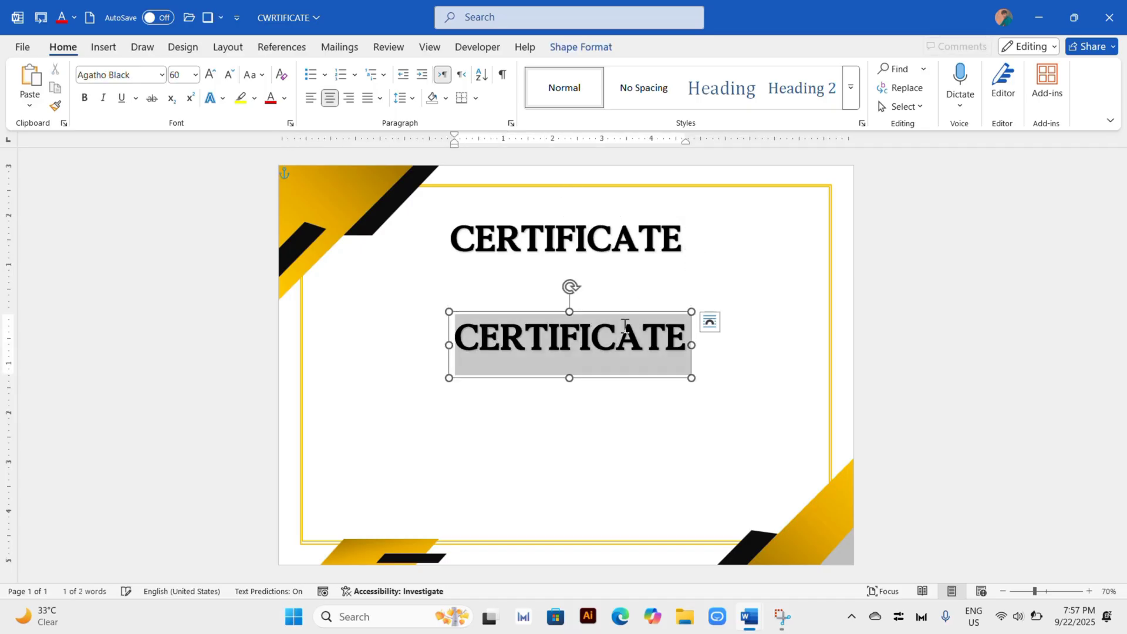